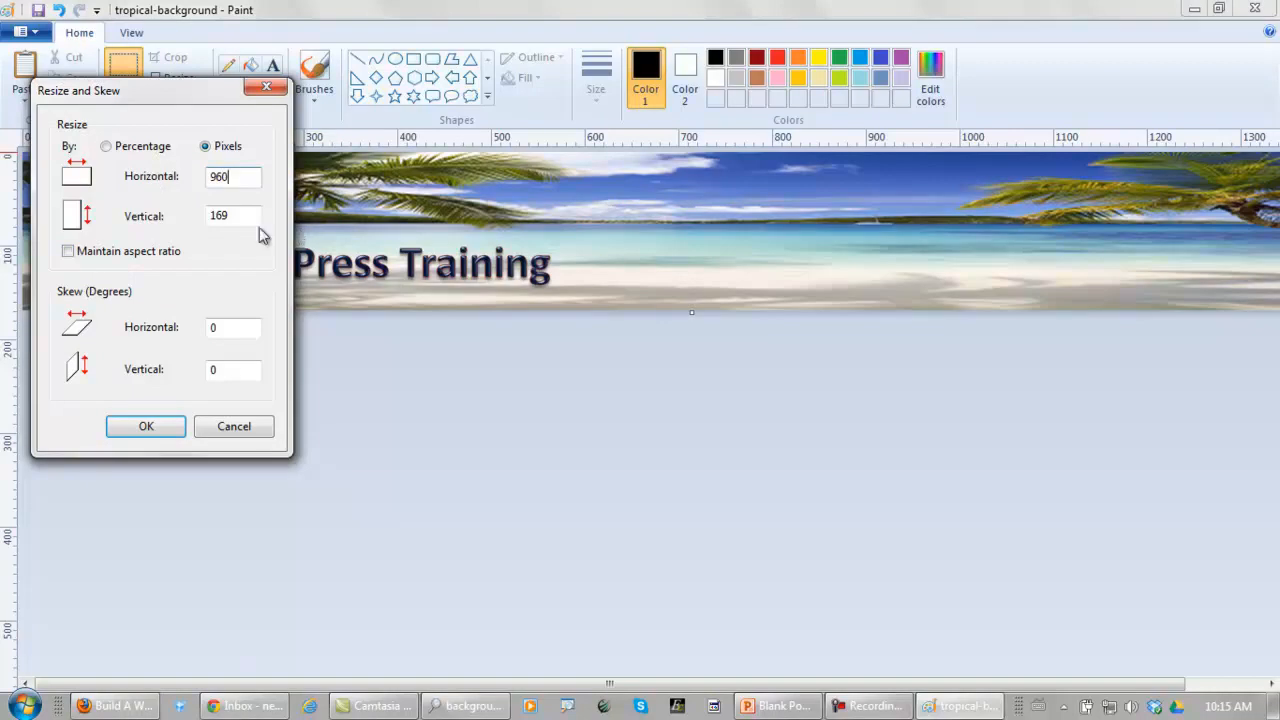
- Resize the banner image to 960 by 115 pixels
left_click_drag(234, 213, 193, 230)
left_click(146, 428)
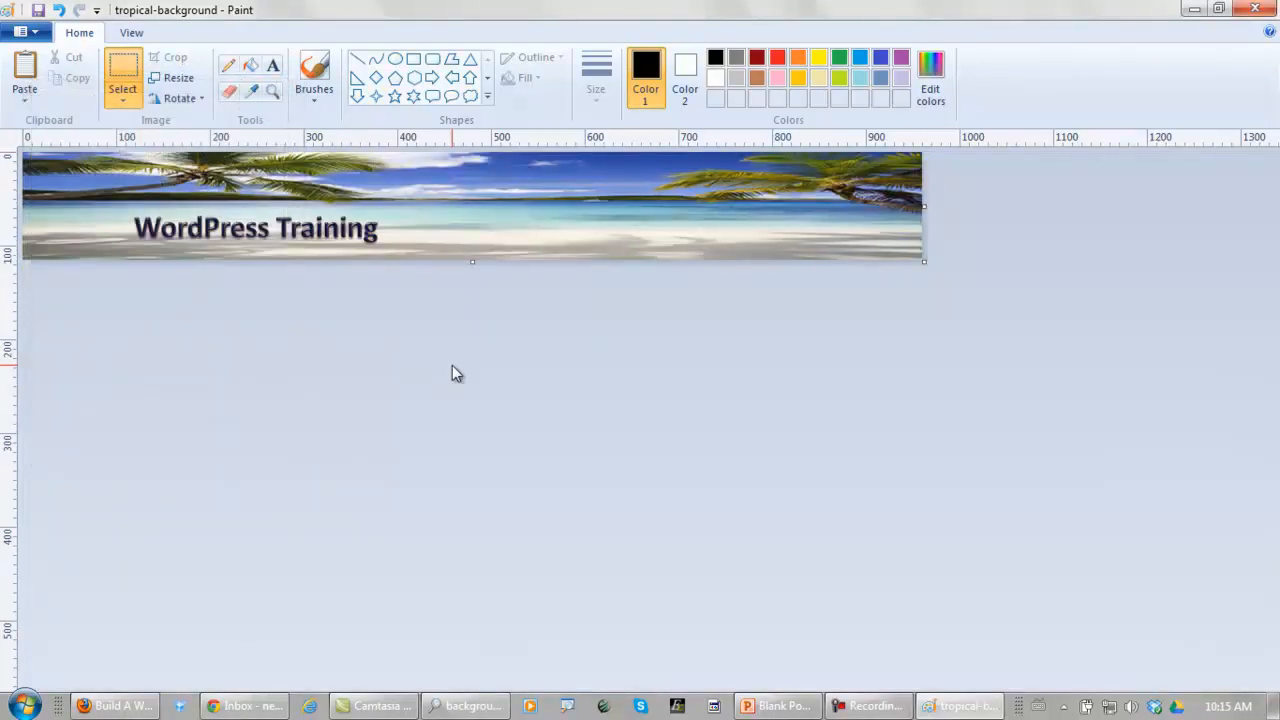
- Save the resized banner as a JPEG named "WordPress Training - Agency Theme" on the Desktop
left_click(24, 33)
mouse_move(88, 190)
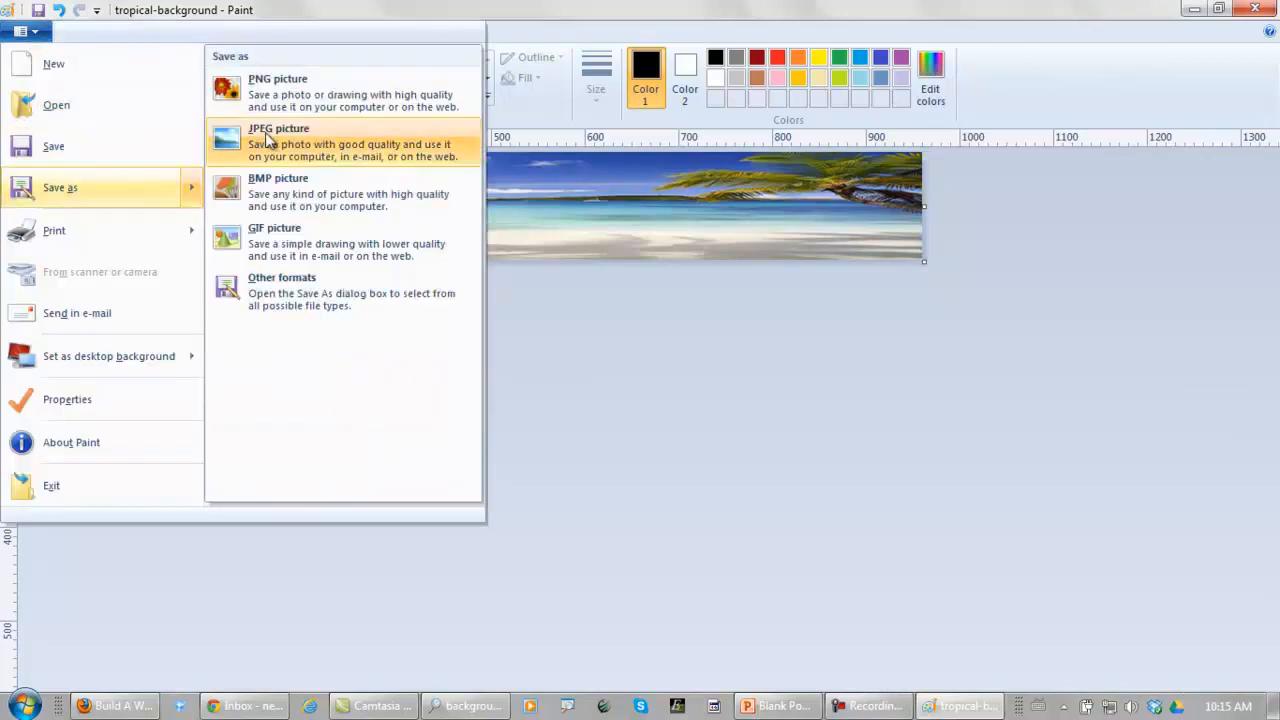
left_click(265, 132)
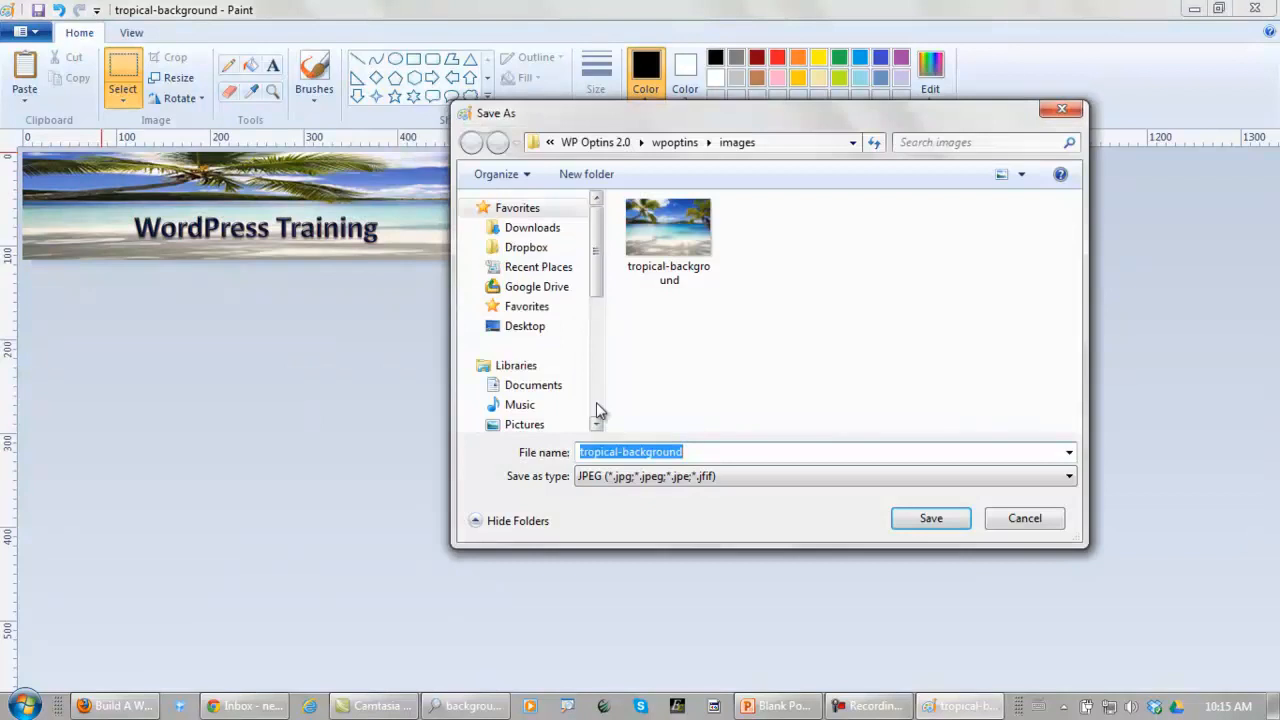
type("WordPress Training - Ag")
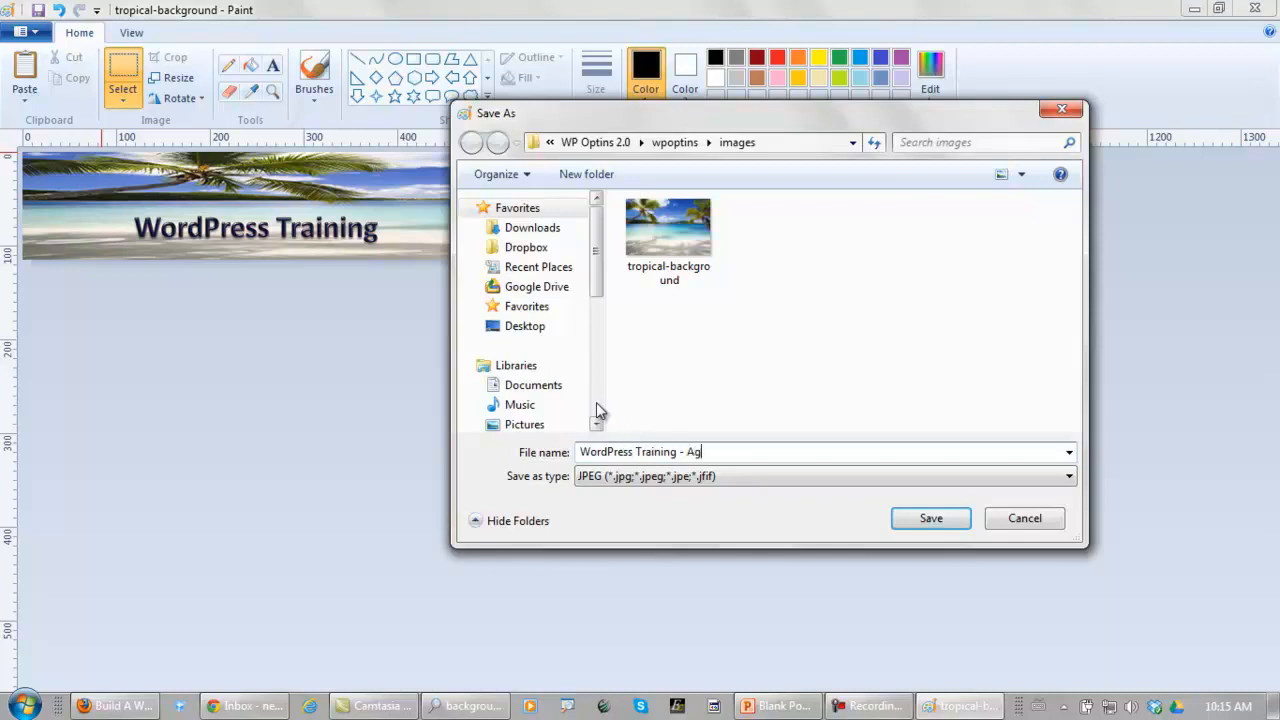
type("ency Theme")
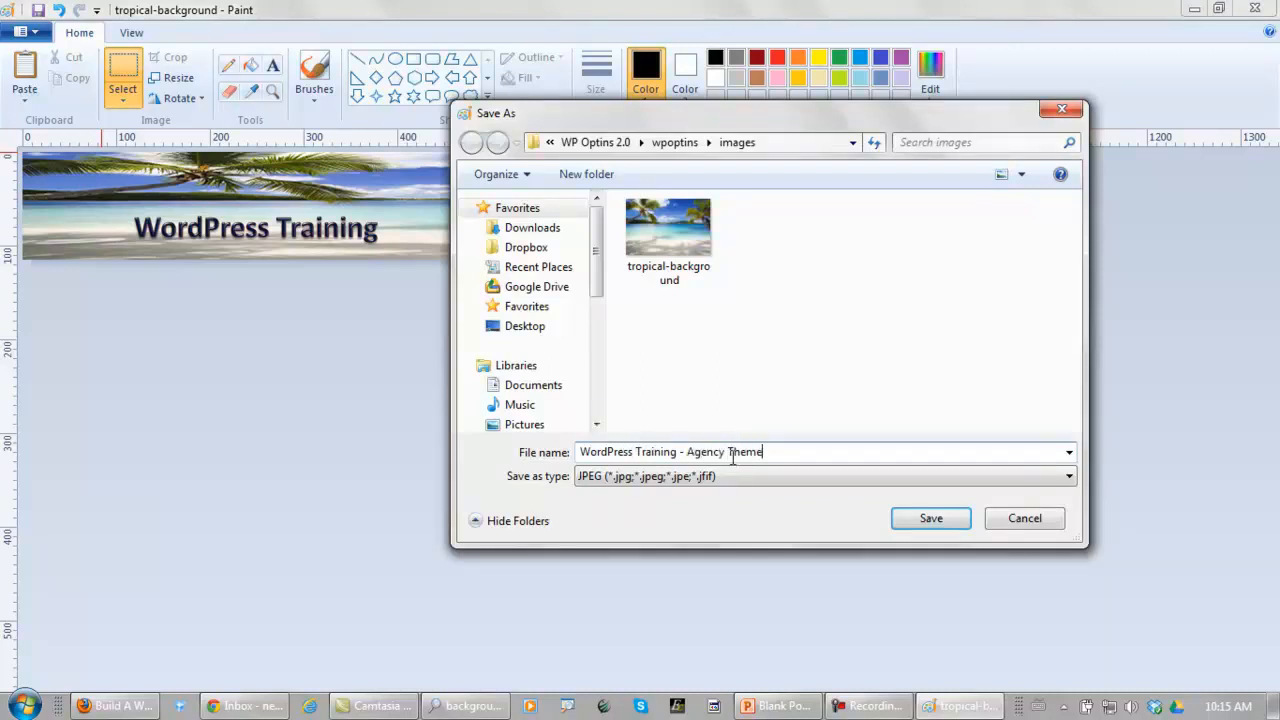
left_click(525, 328)
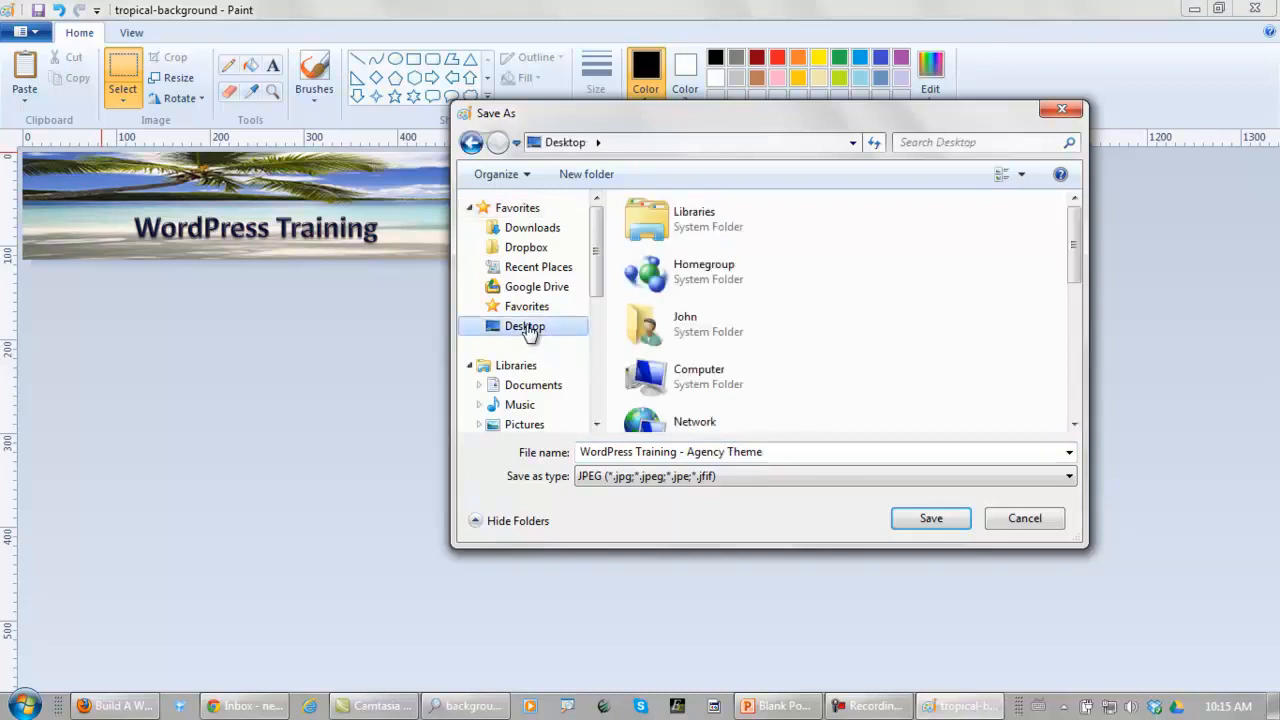
left_click(930, 519)
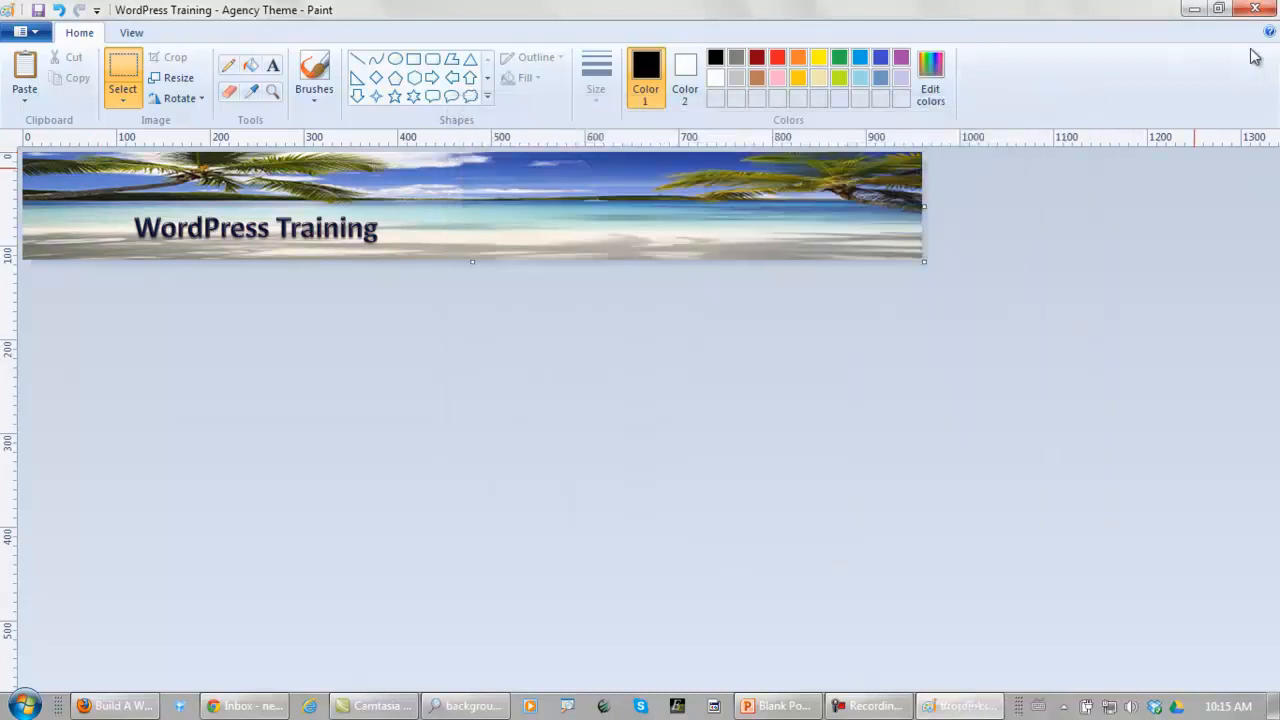
- Close Paint, the PowerPoint presentation without saving its changes, and the remaining window in front of Firefox
left_click(1255, 9)
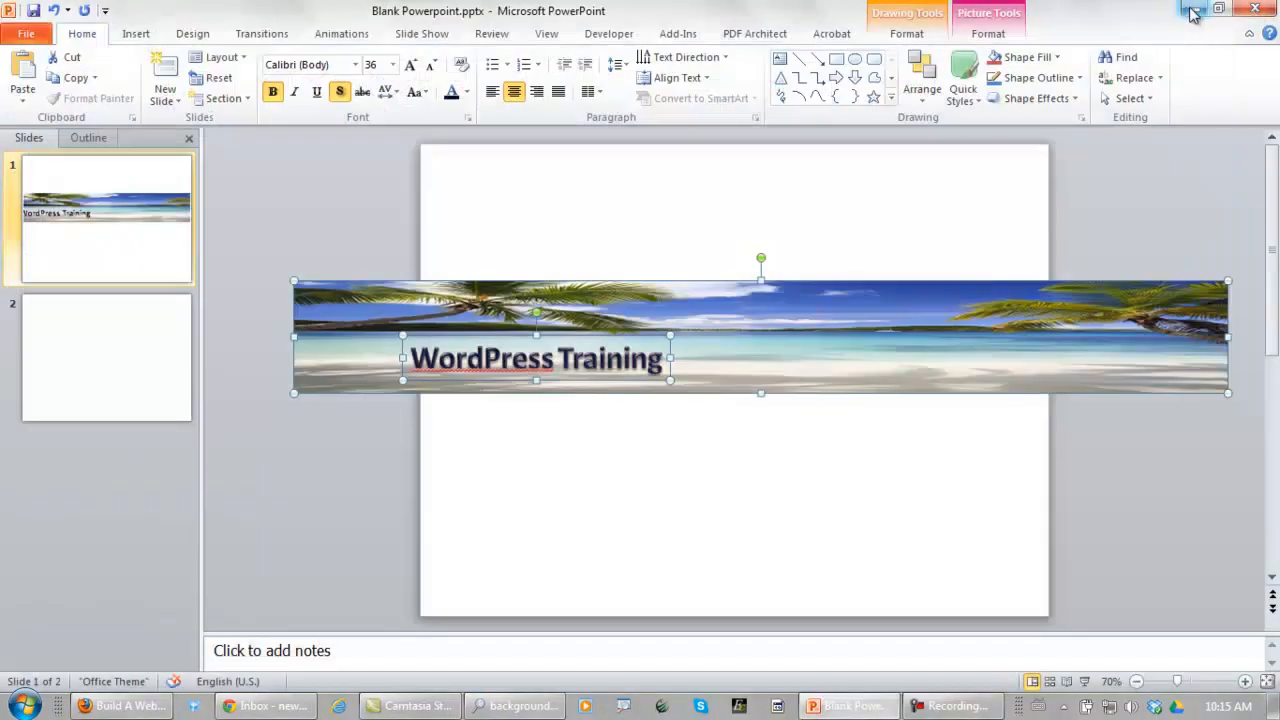
left_click(1254, 8)
left_click(642, 380)
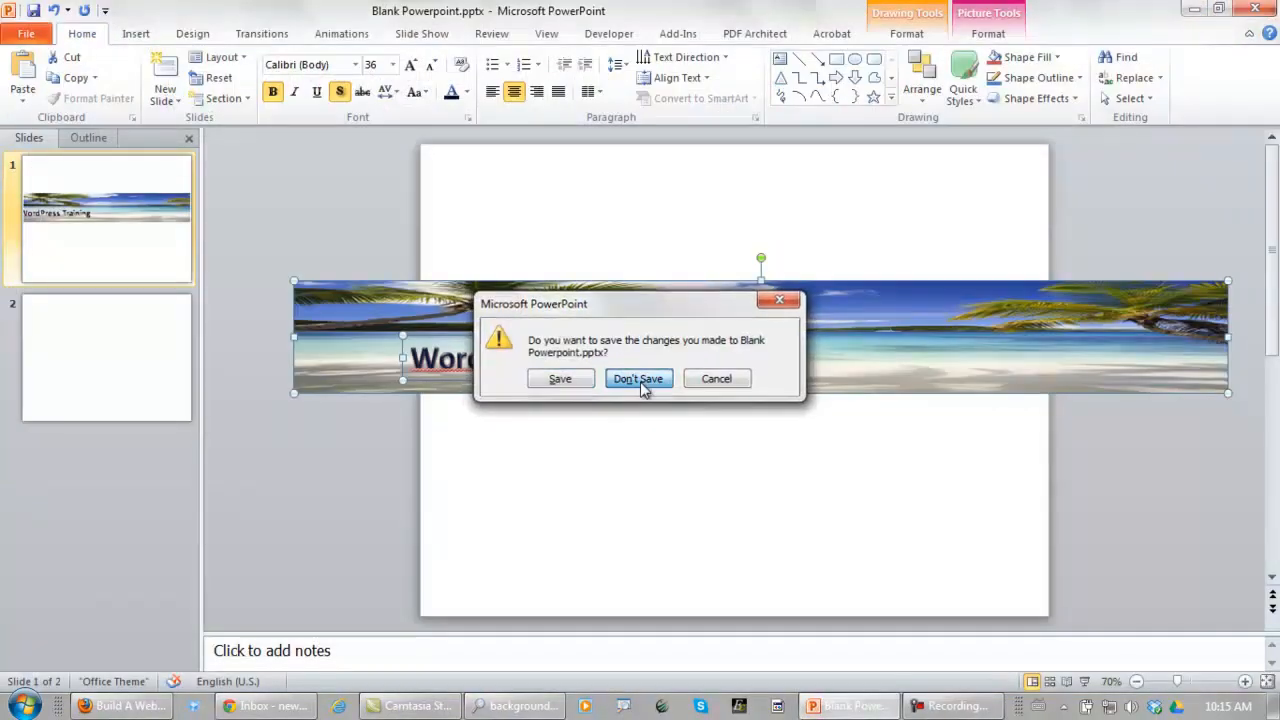
left_click(1255, 8)
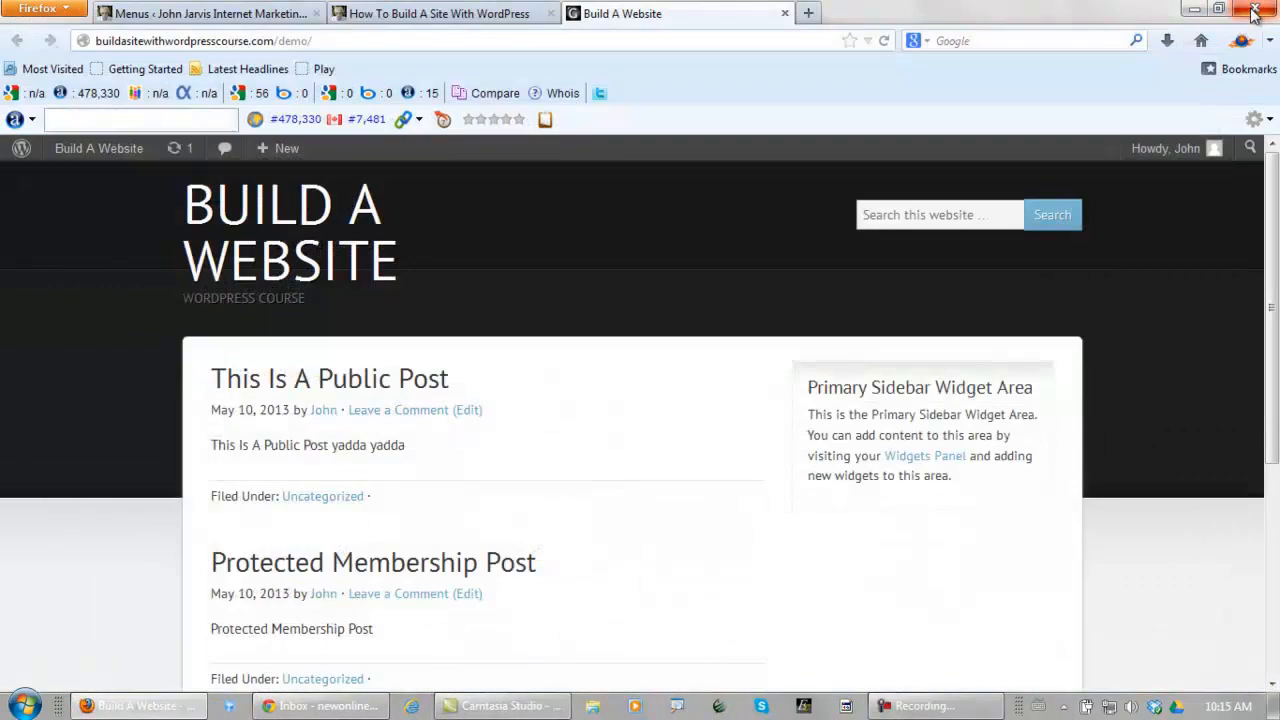
- Copy the file name of the saved banner on the desktop and return to Firefox
left_click(1193, 12)
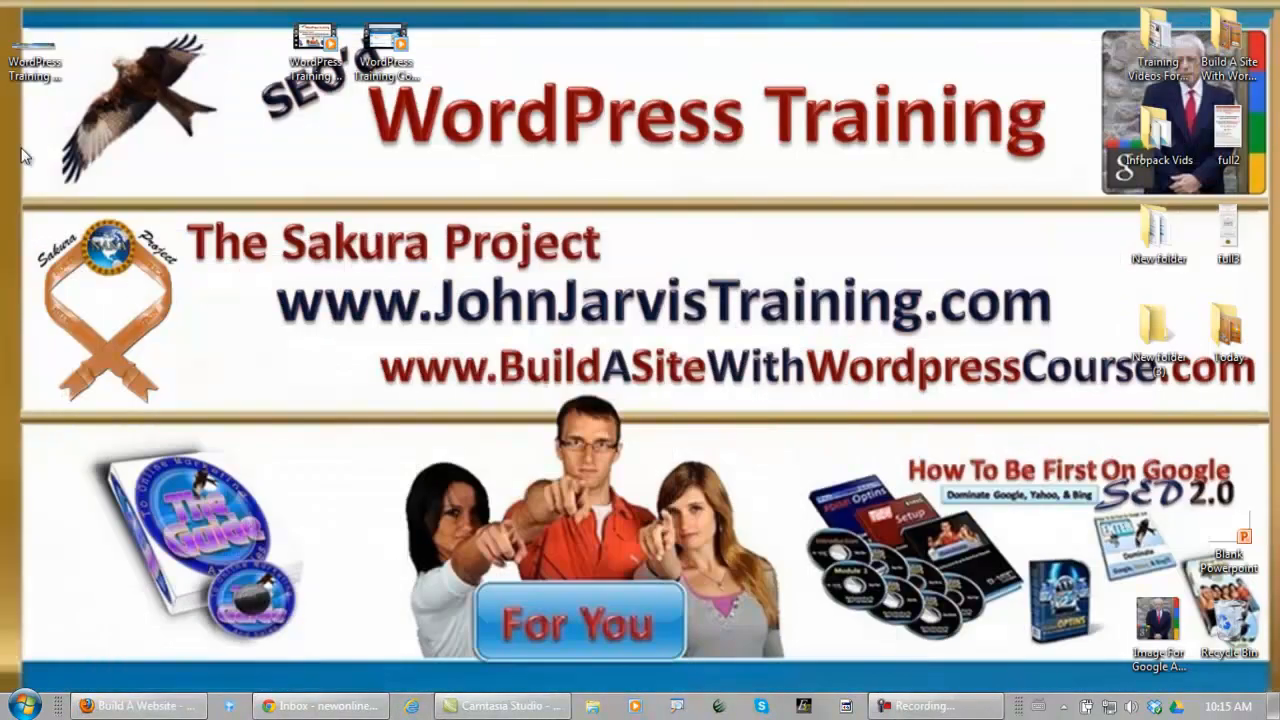
left_click(45, 60)
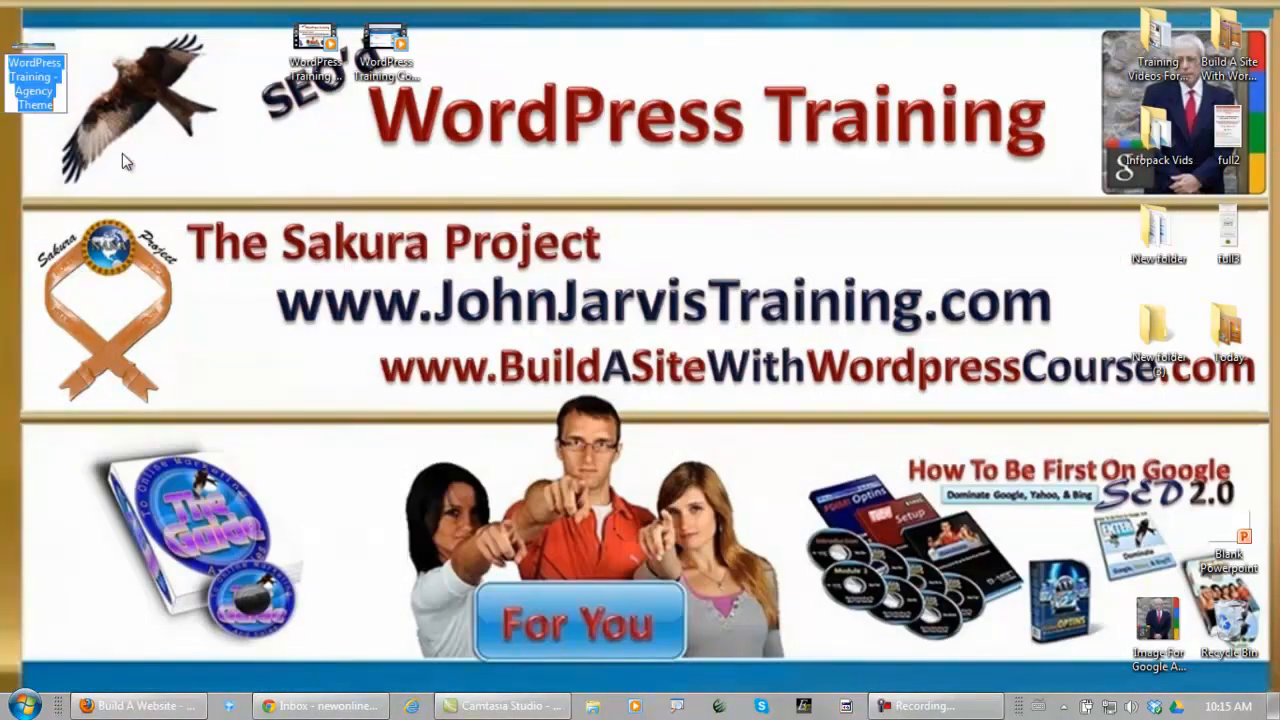
left_click(163, 710)
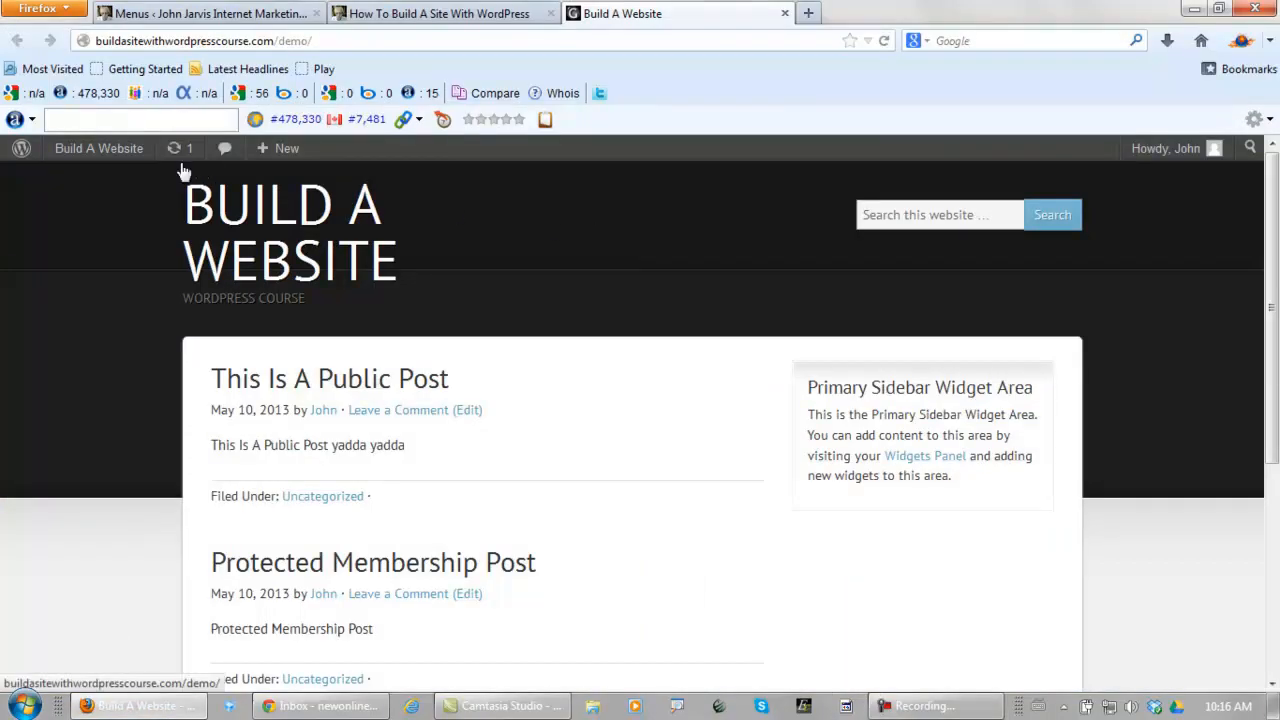
- Go to the demo site's WordPress dashboard and open the Header settings under Appearance
mouse_move(94, 152)
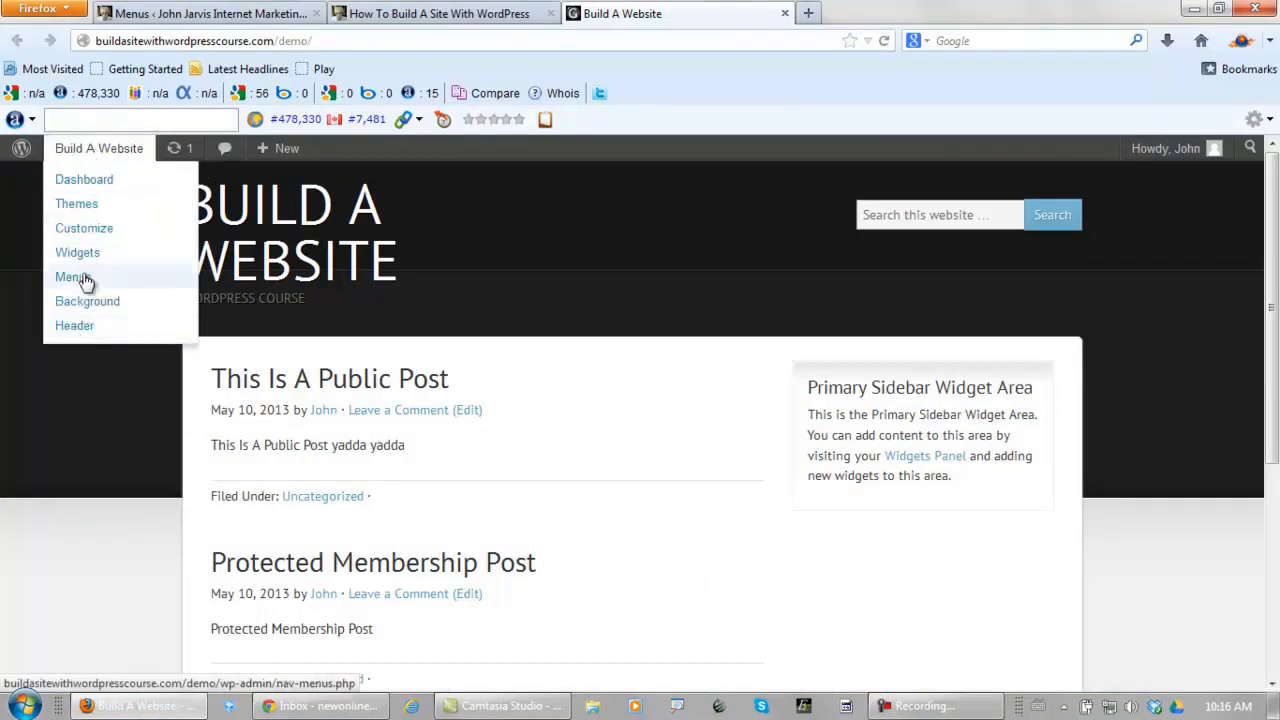
left_click(86, 182)
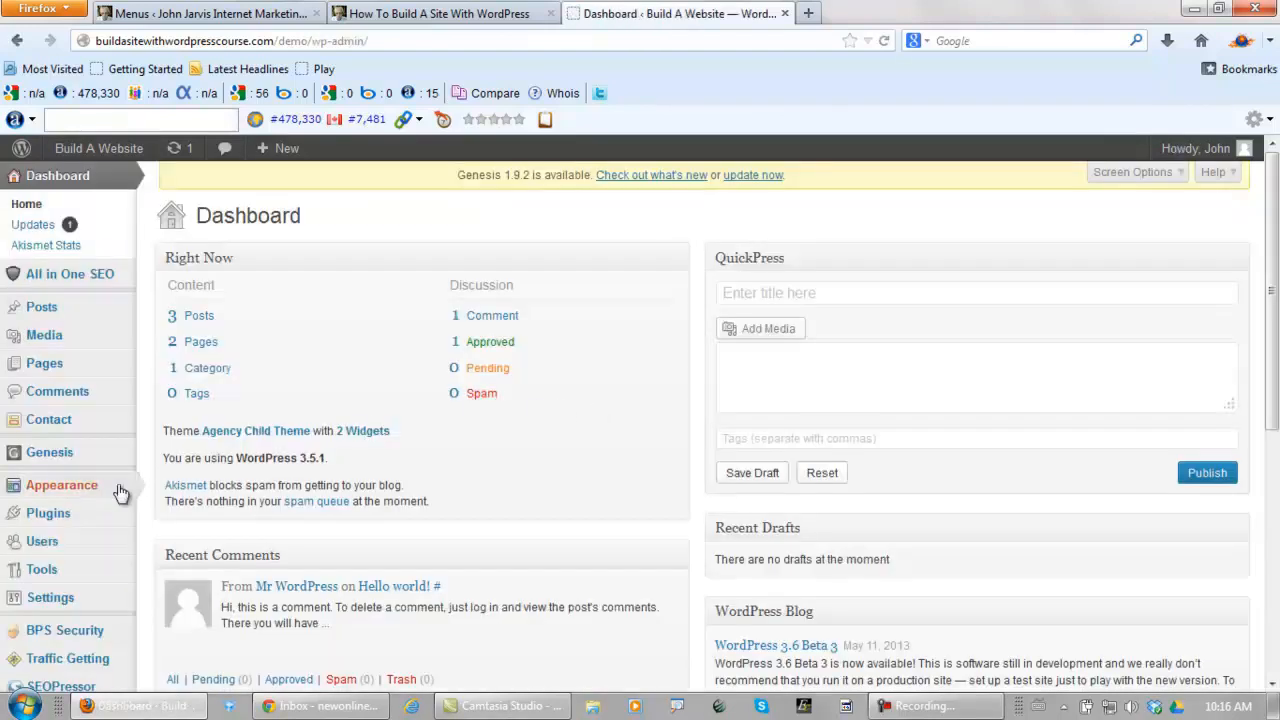
mouse_move(54, 492)
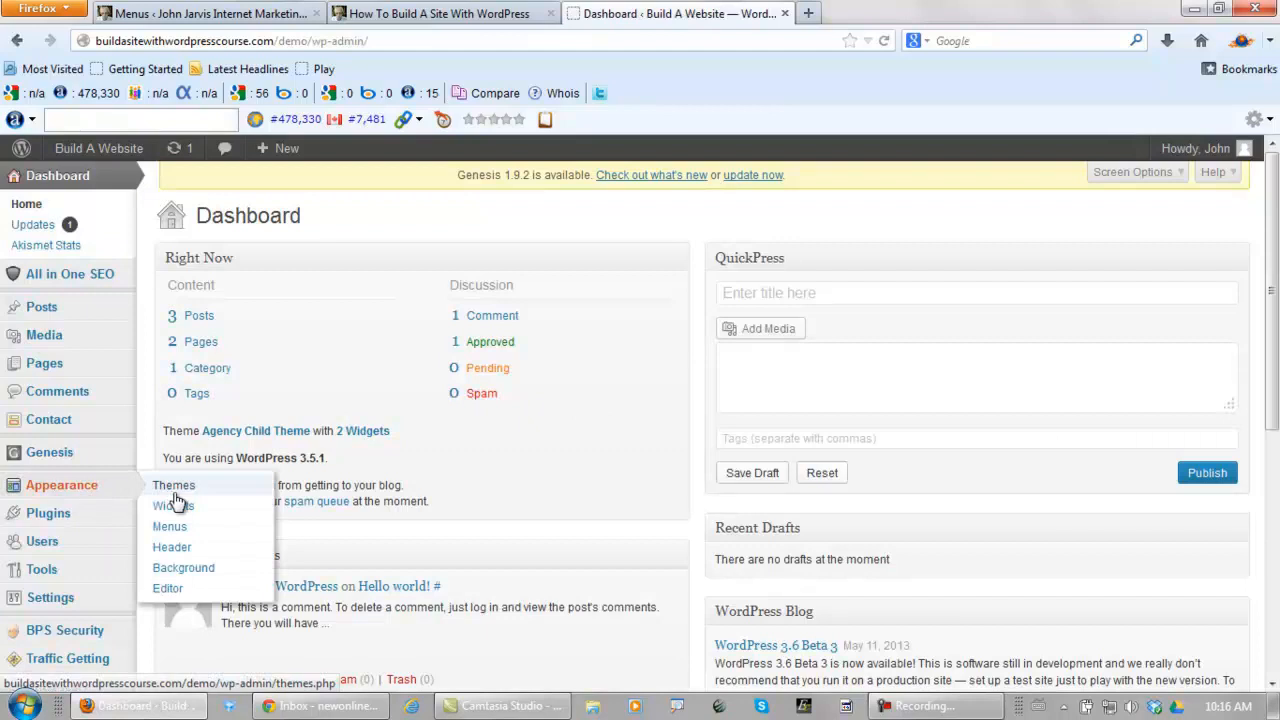
left_click(172, 548)
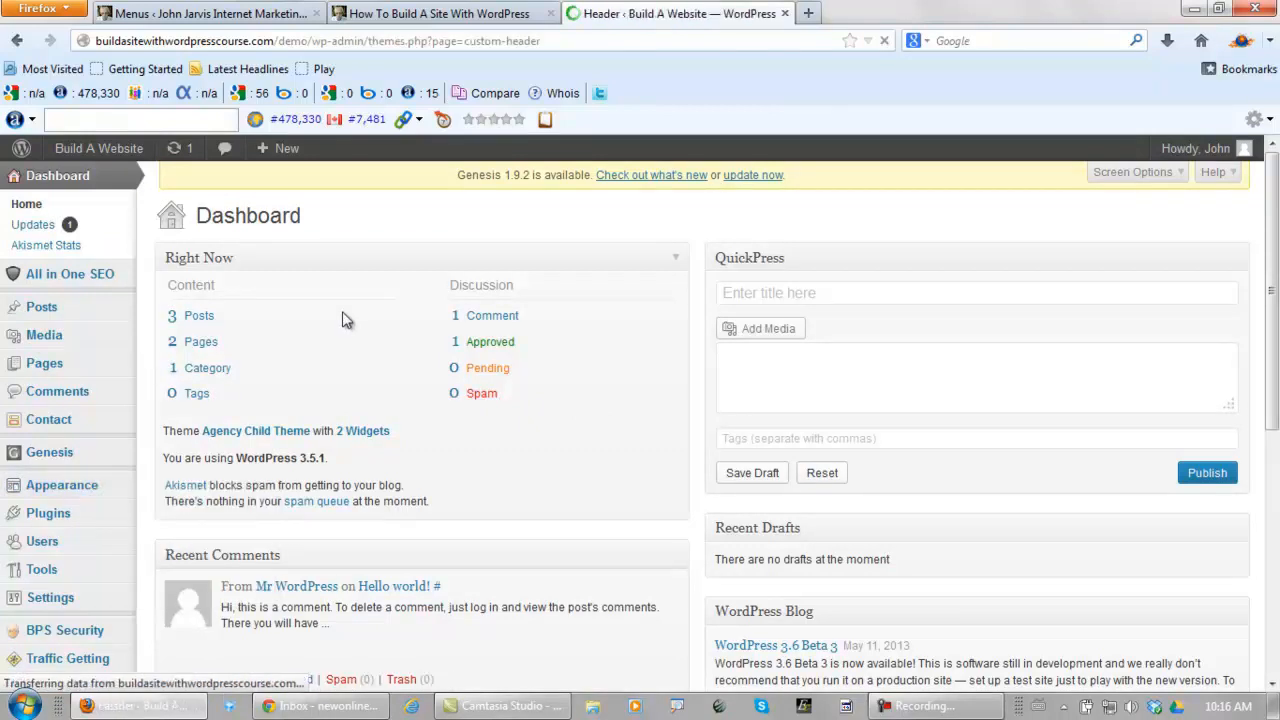
- Check the required header image size and turn off showing header text with the image
scroll(288, 327, "down", 4)
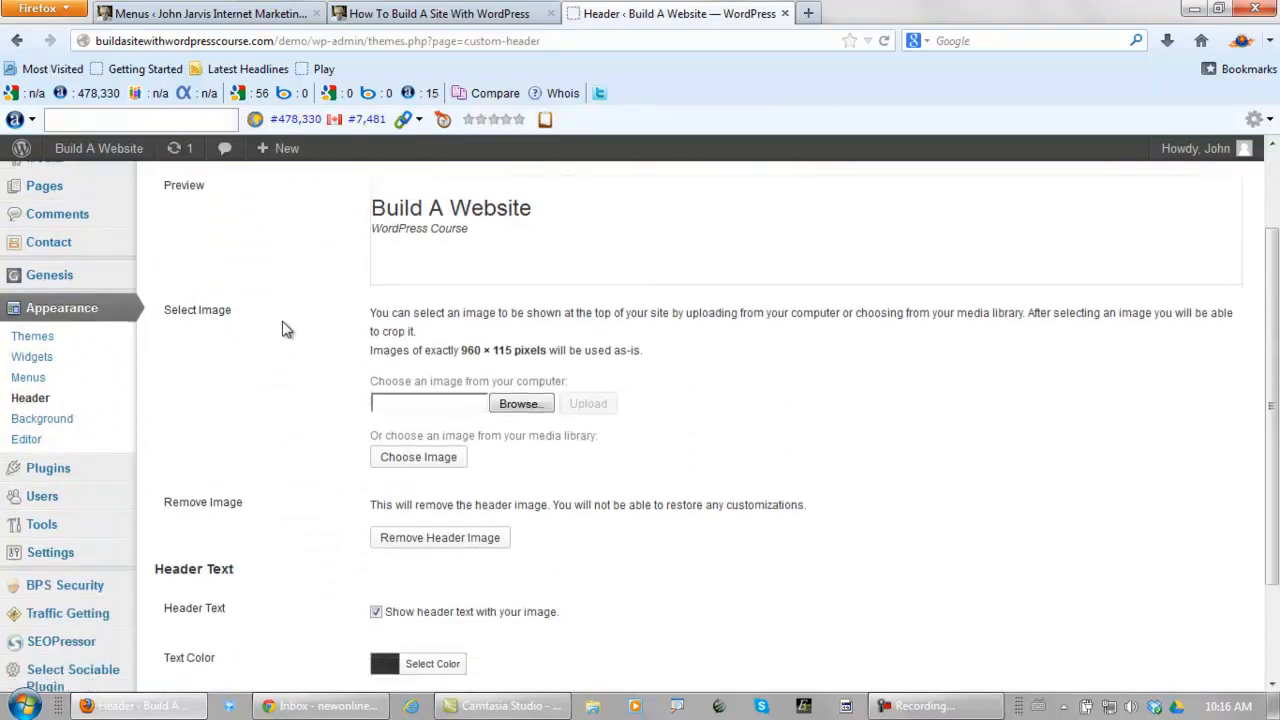
left_click_drag(545, 250, 461, 249)
left_click(266, 292)
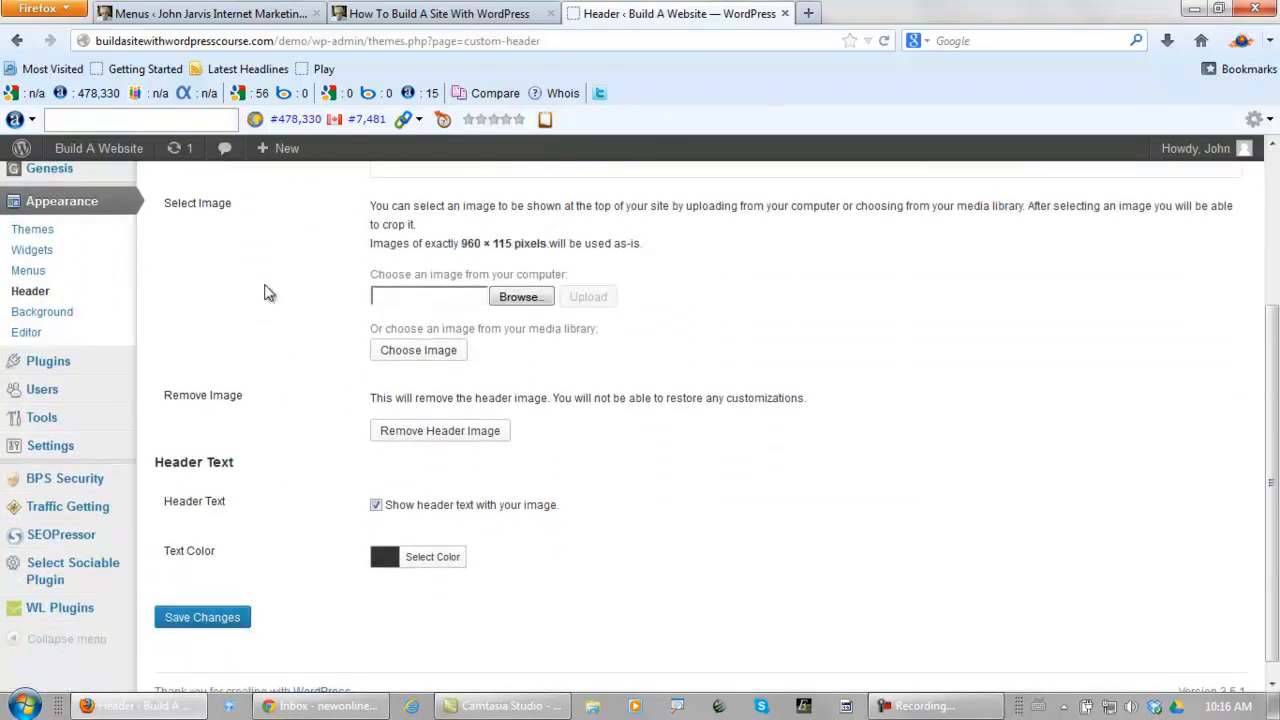
left_click(376, 506)
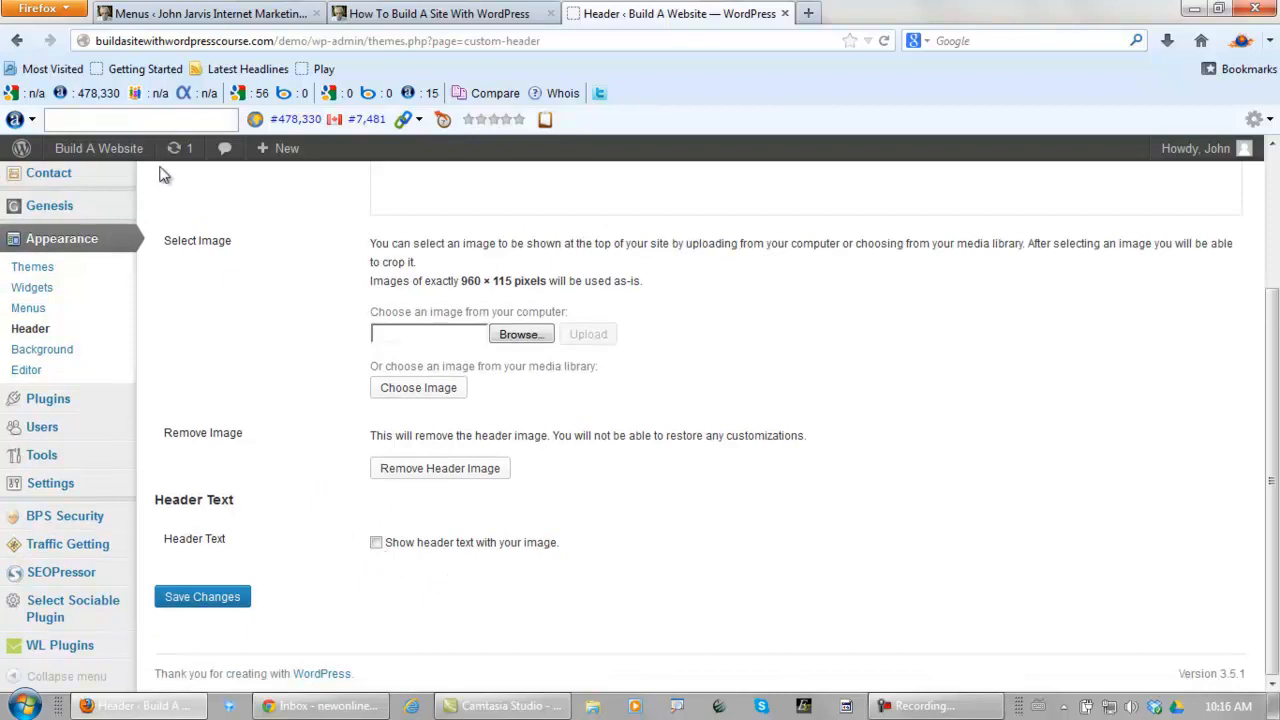
- Open the site's front page in a new browser tab and view its current header
mouse_move(108, 150)
right_click(84, 190)
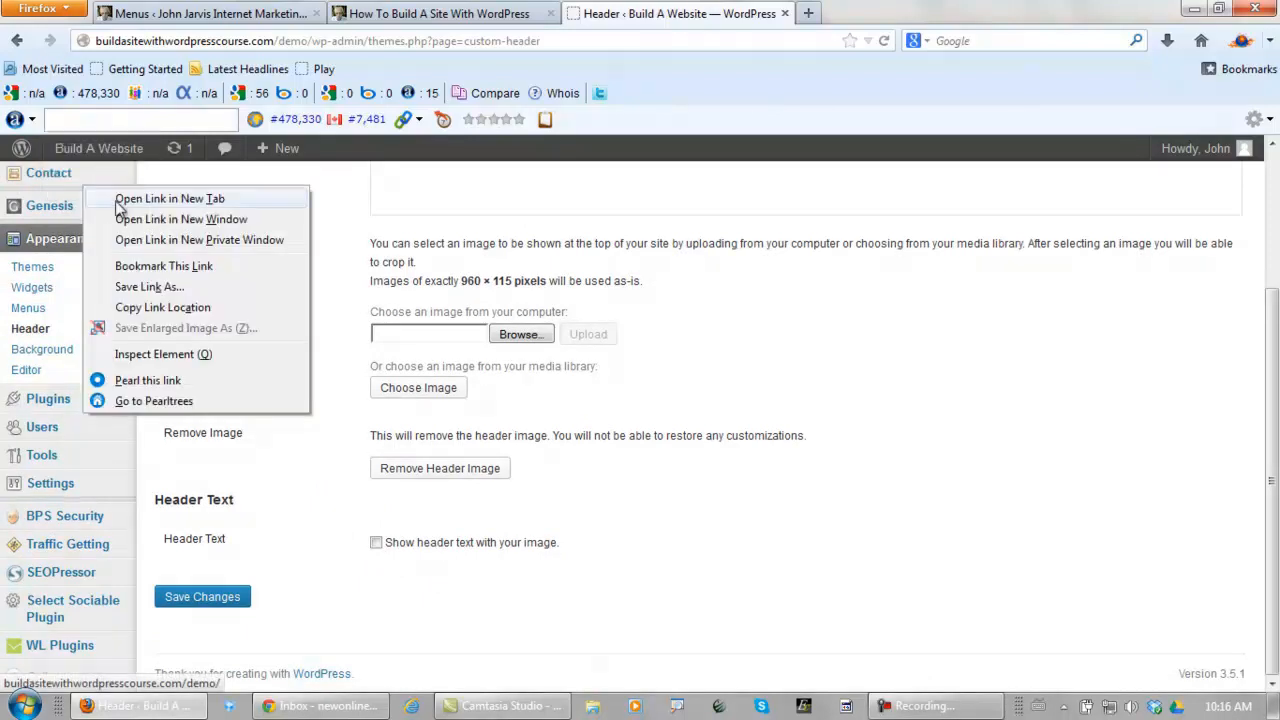
left_click(150, 198)
left_click(862, 20)
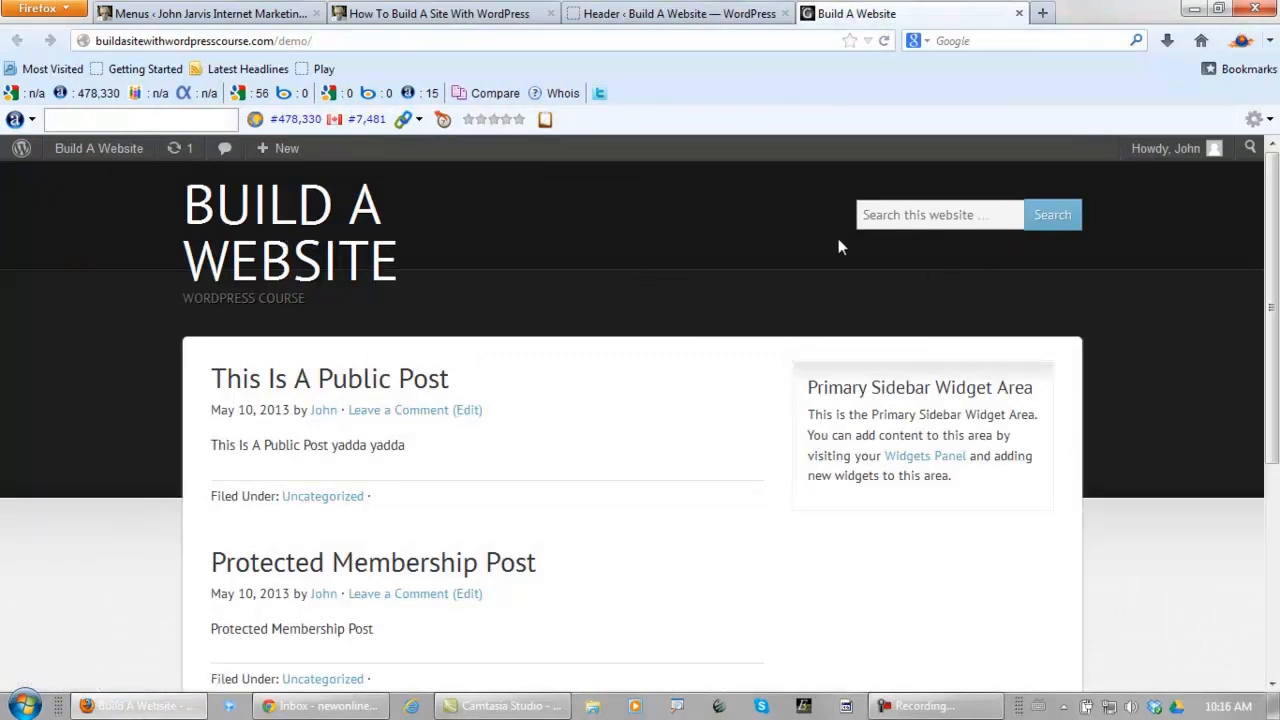
- Upload the Desktop file "WordPress Training - Agency Theme.jpg" as the site's header image in the Header settings
left_click(615, 15)
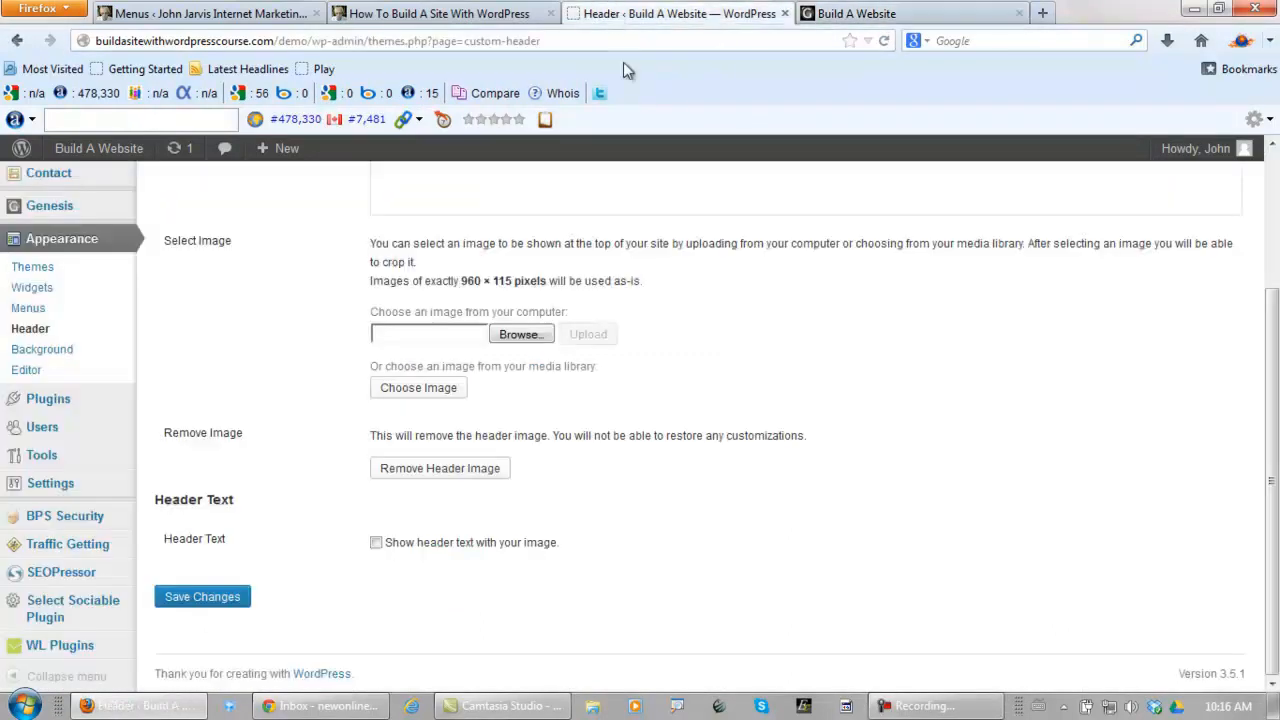
left_click(533, 336)
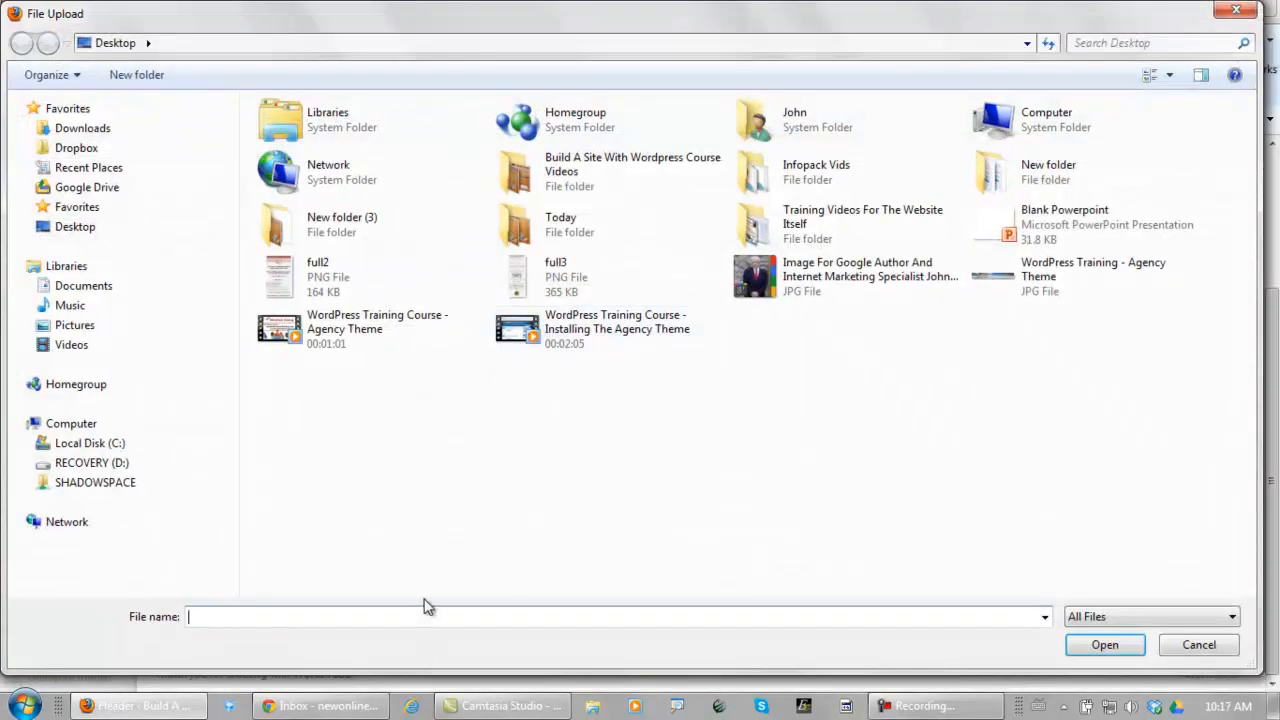
type("WordPress Training - Agency Theme")
left_click(393, 640)
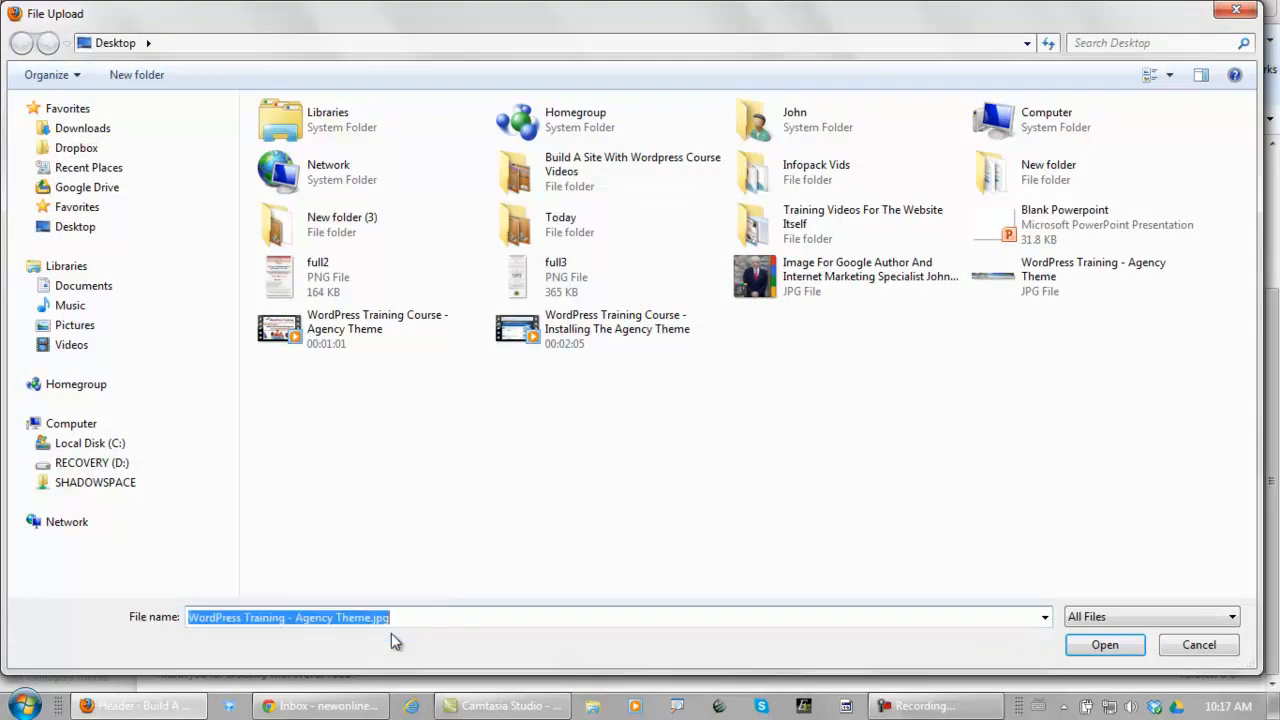
left_click(1091, 648)
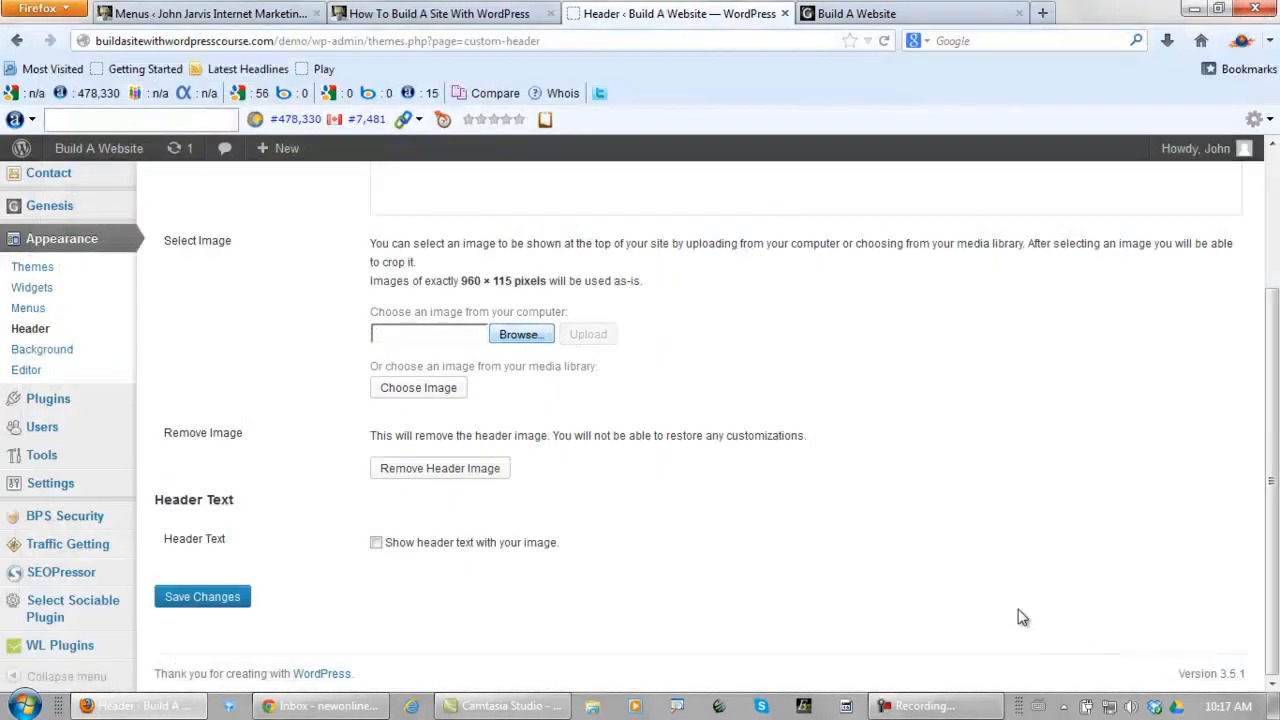
left_click(597, 338)
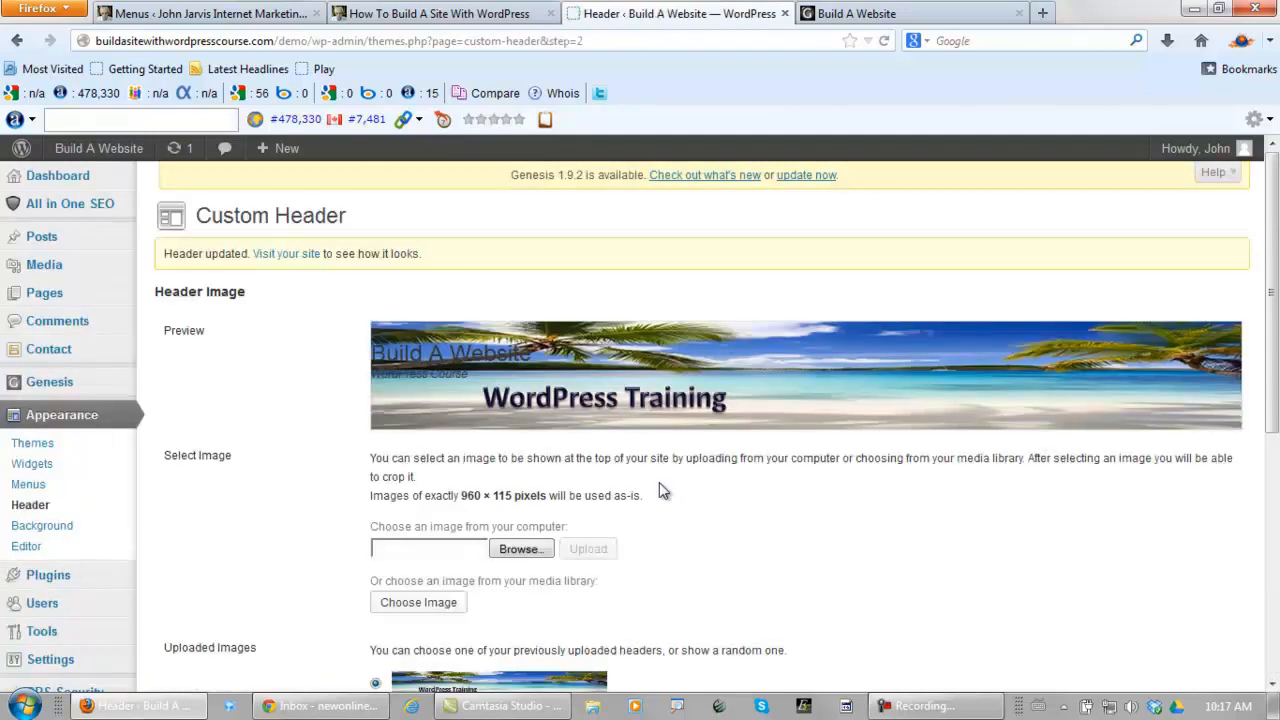
- Disable showing the header text with the uploaded image and save the header changes
scroll(716, 448, "down", 2)
scroll(716, 448, "down", 3)
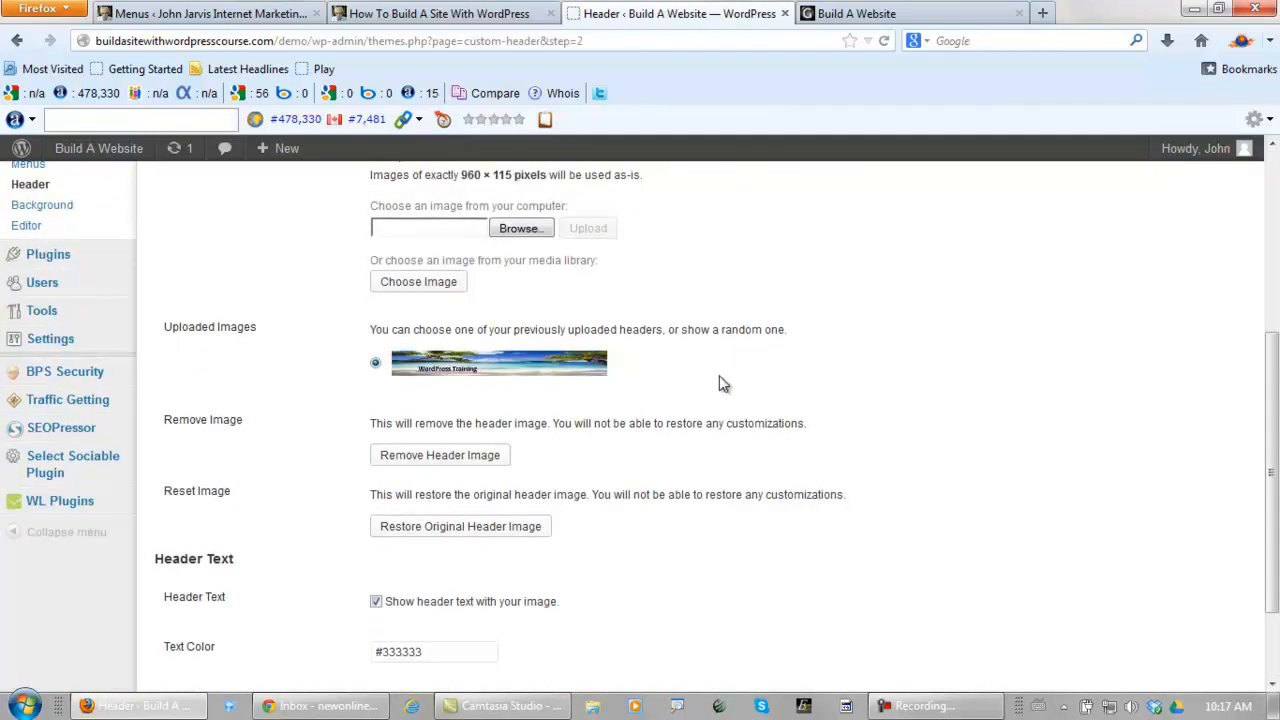
scroll(720, 380, "down", 2)
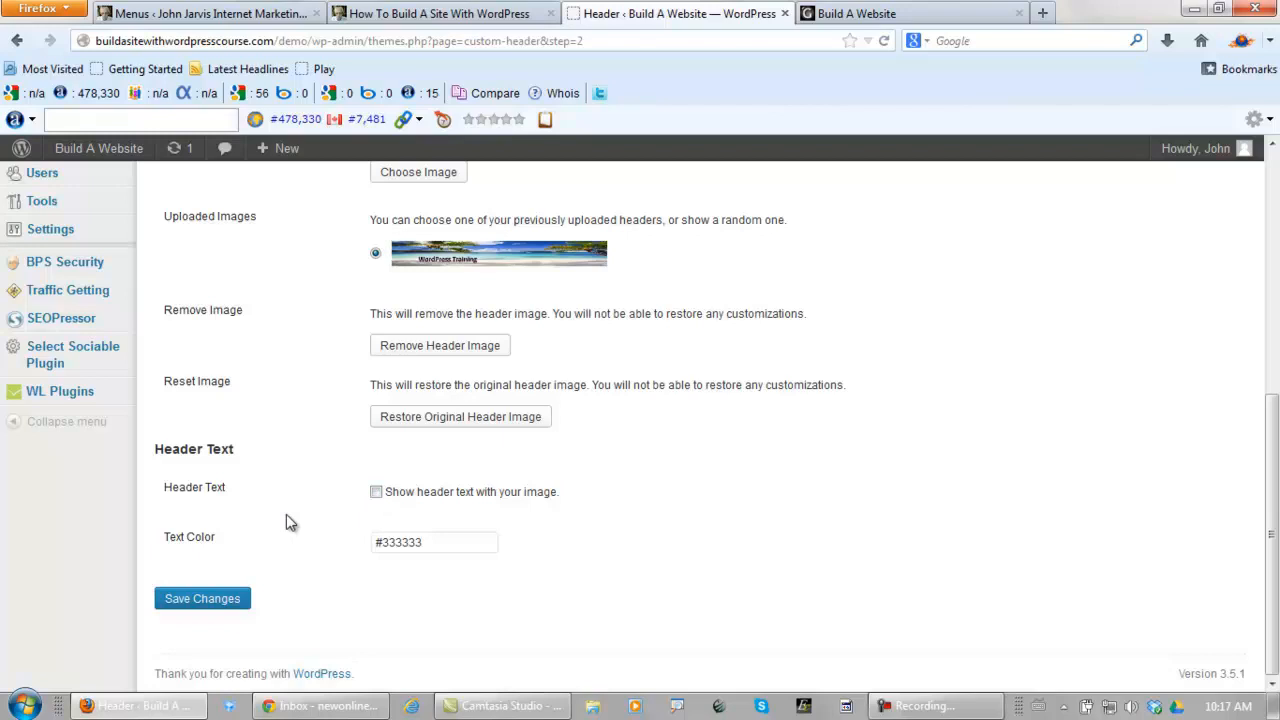
left_click(214, 605)
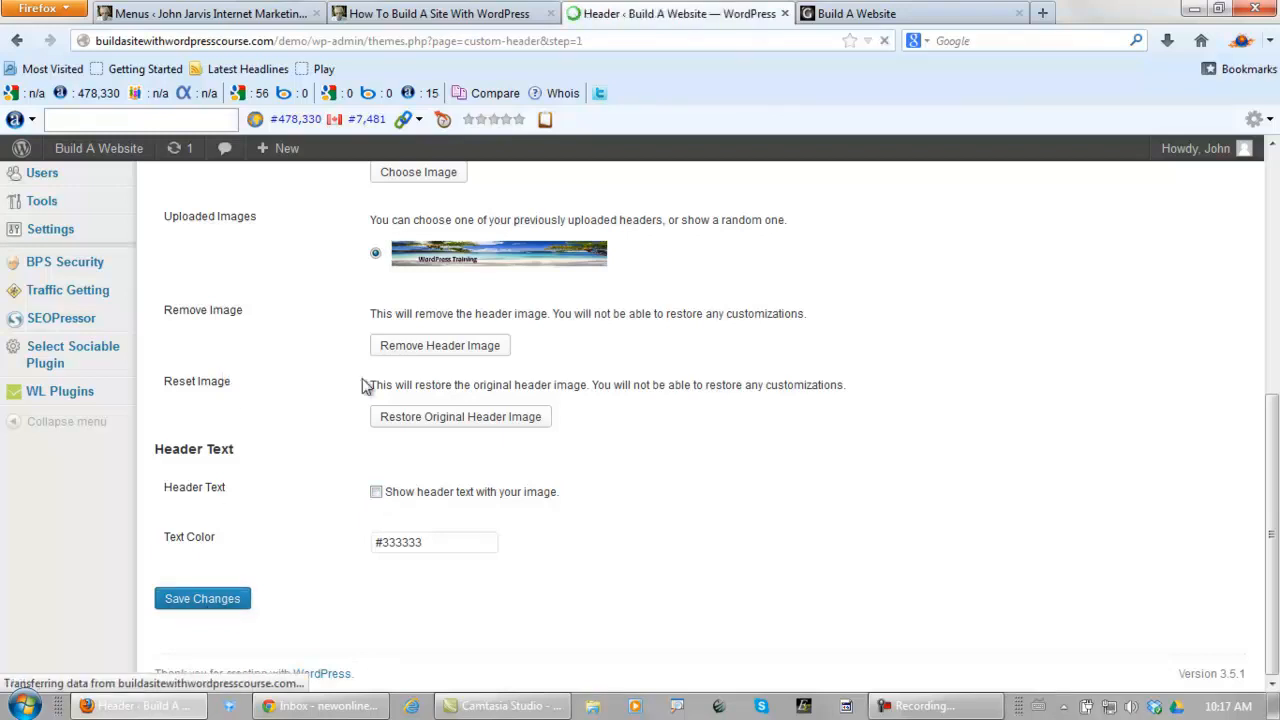
- Reload the site's front page to view the new header
left_click(894, 14)
left_click(885, 43)
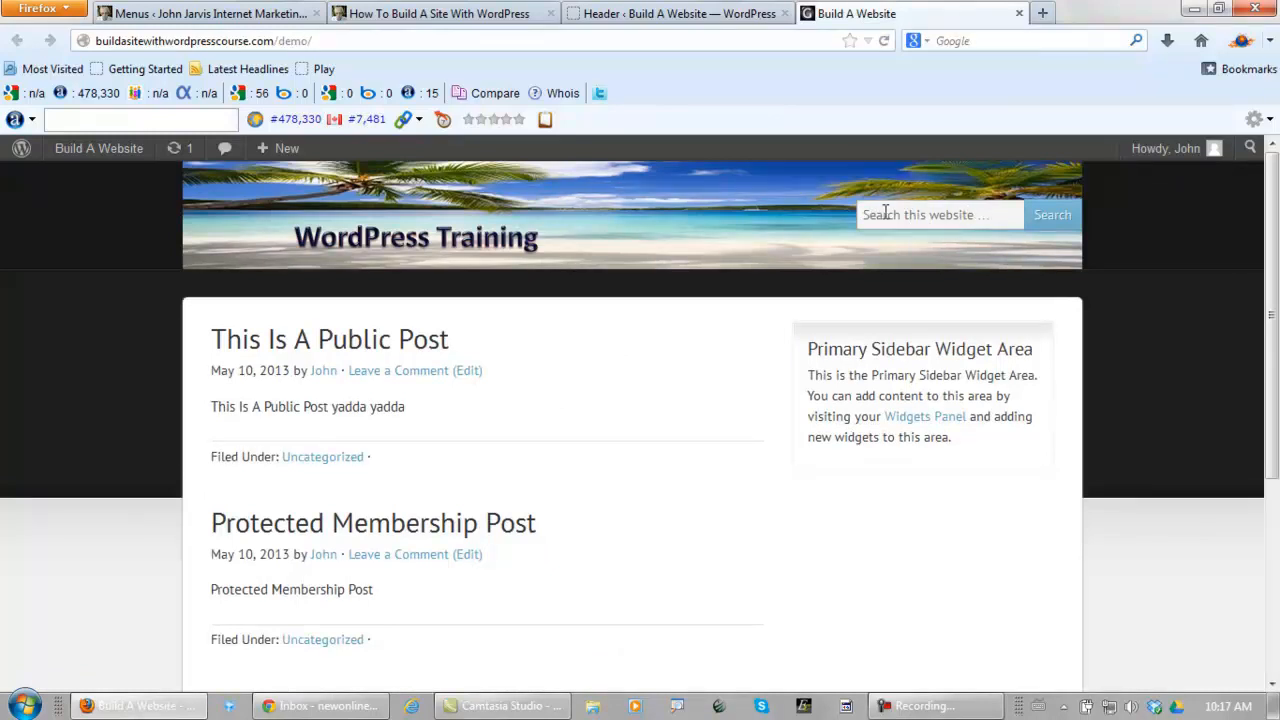
- Remove the Search widget from the Header Right widget area and return to the site's front page
left_click(655, 16)
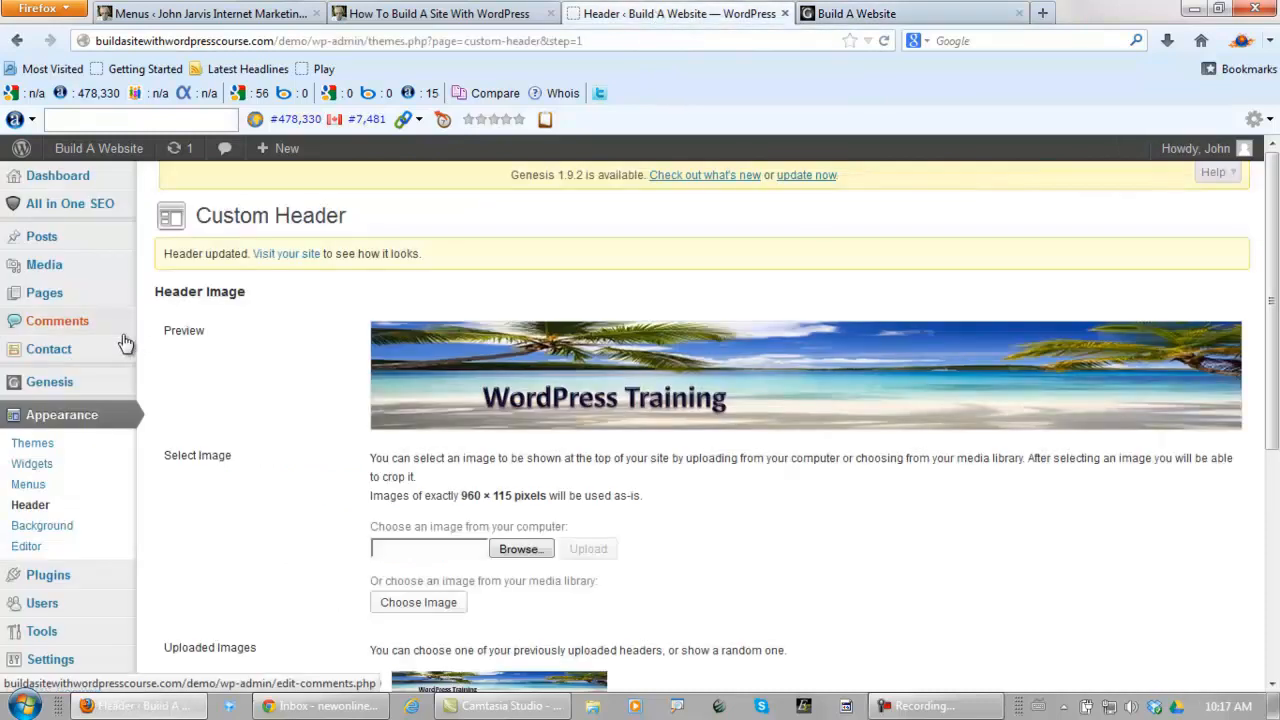
left_click(45, 469)
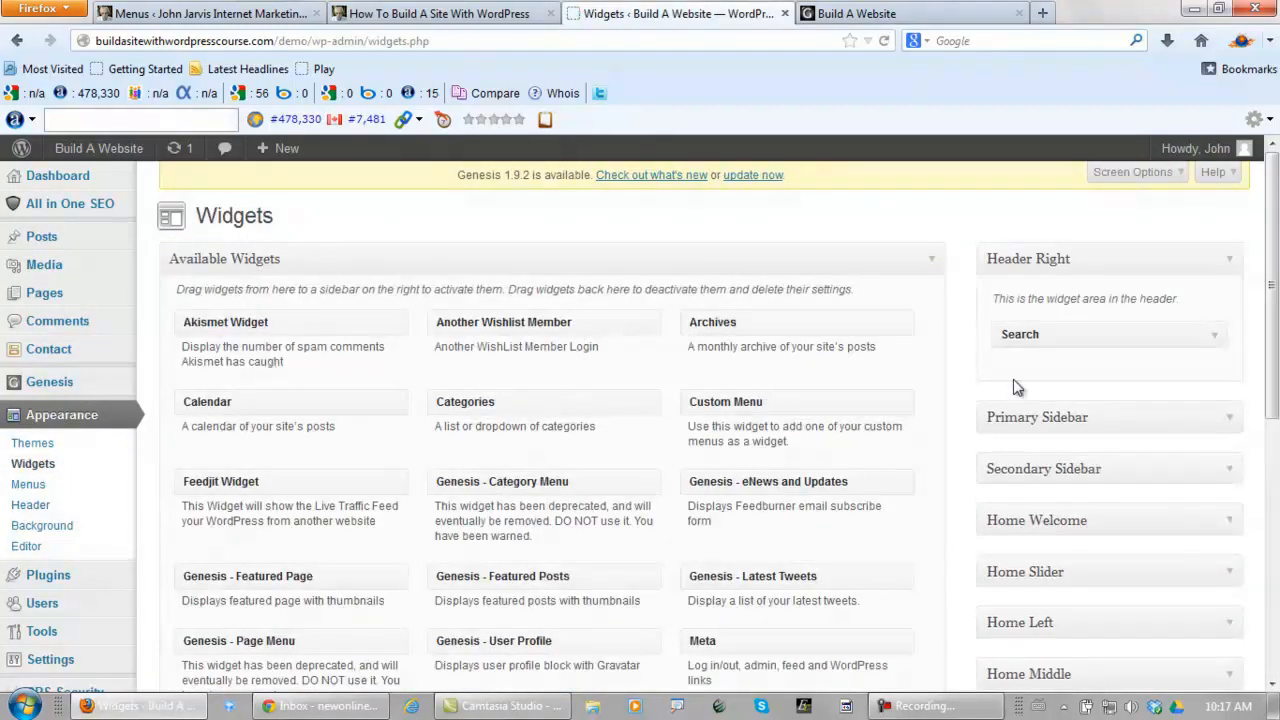
left_click_drag(1076, 334, 478, 385)
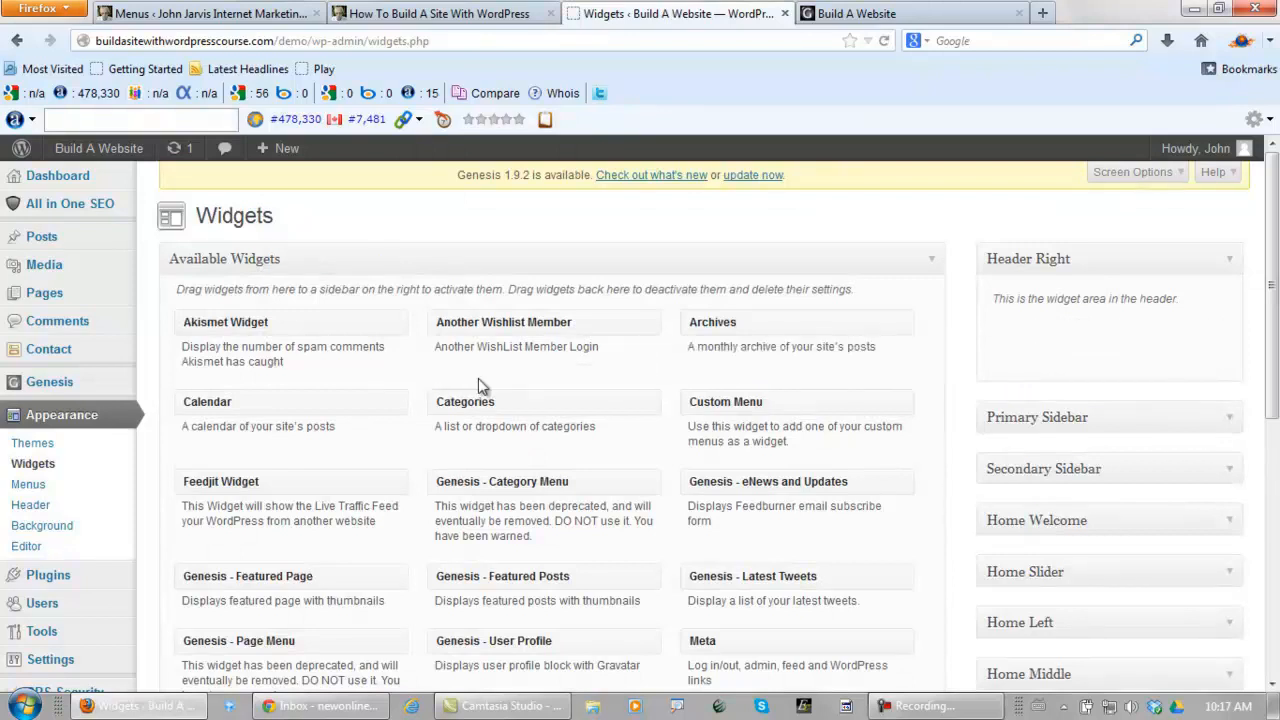
left_click(952, 16)
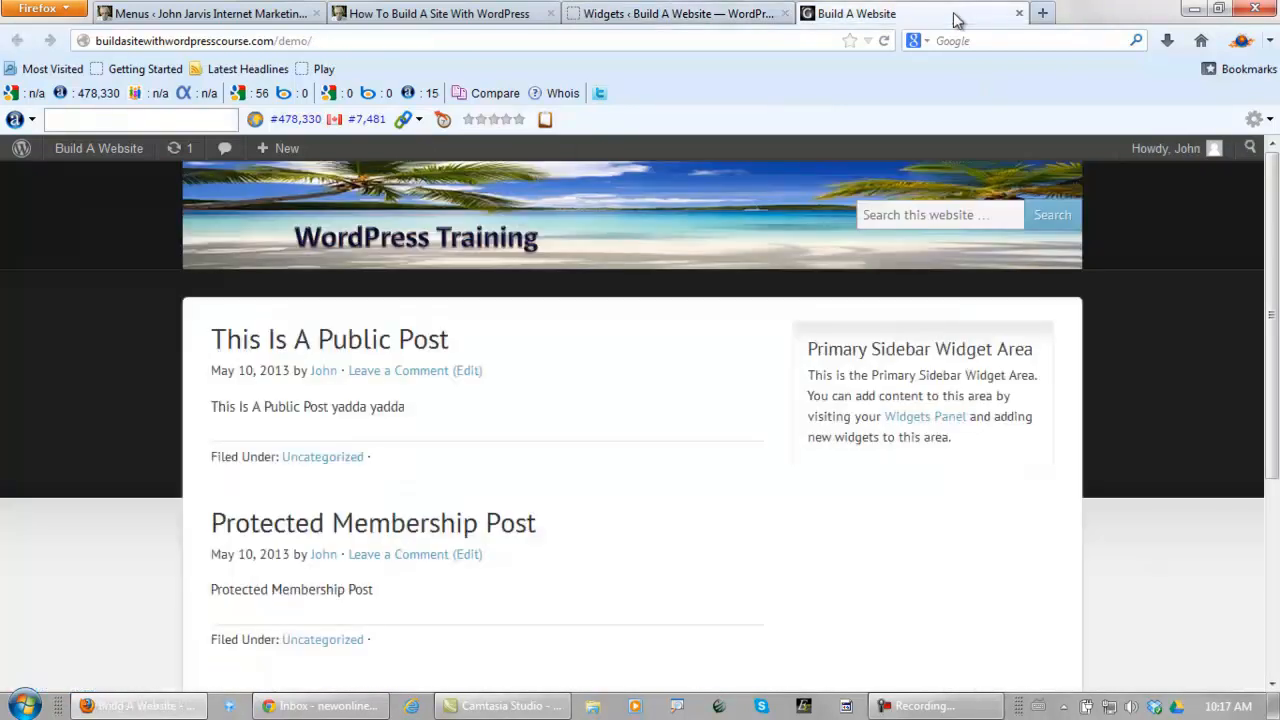
- Reload the site's front page and open the custom menu editor from the Navigation section of the Genesis theme settings
left_click(884, 40)
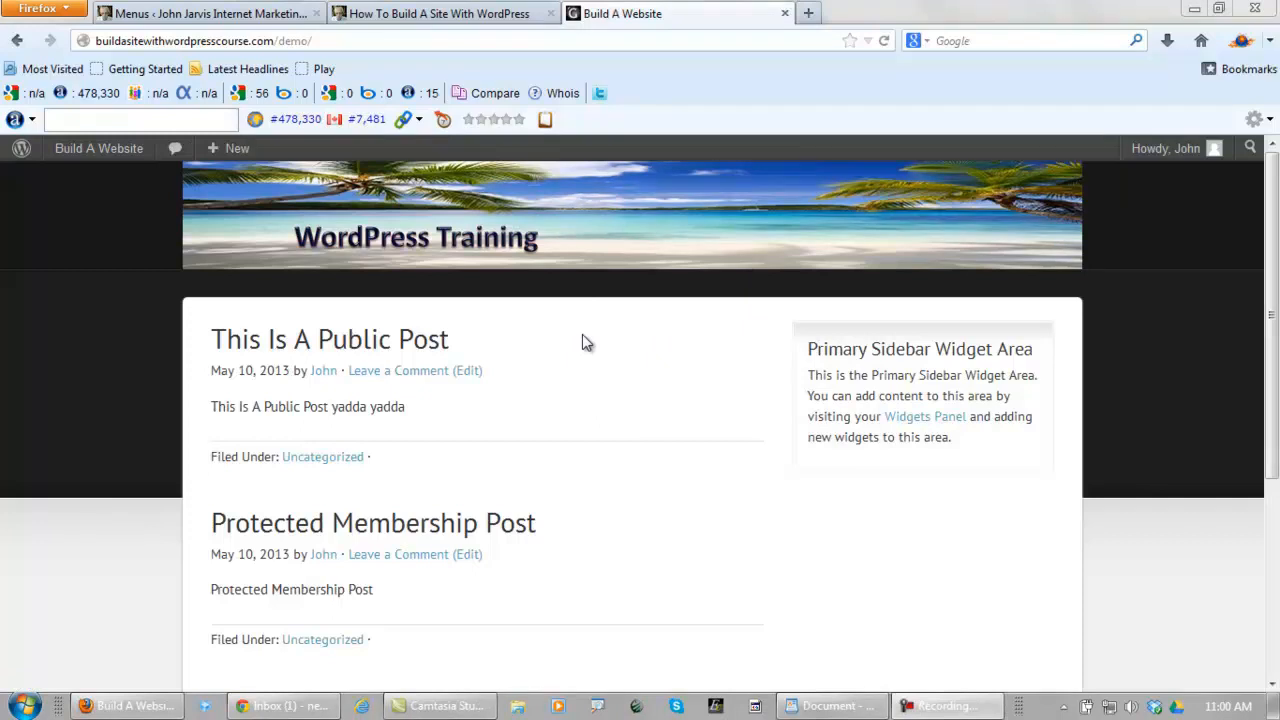
mouse_move(99, 148)
left_click(80, 182)
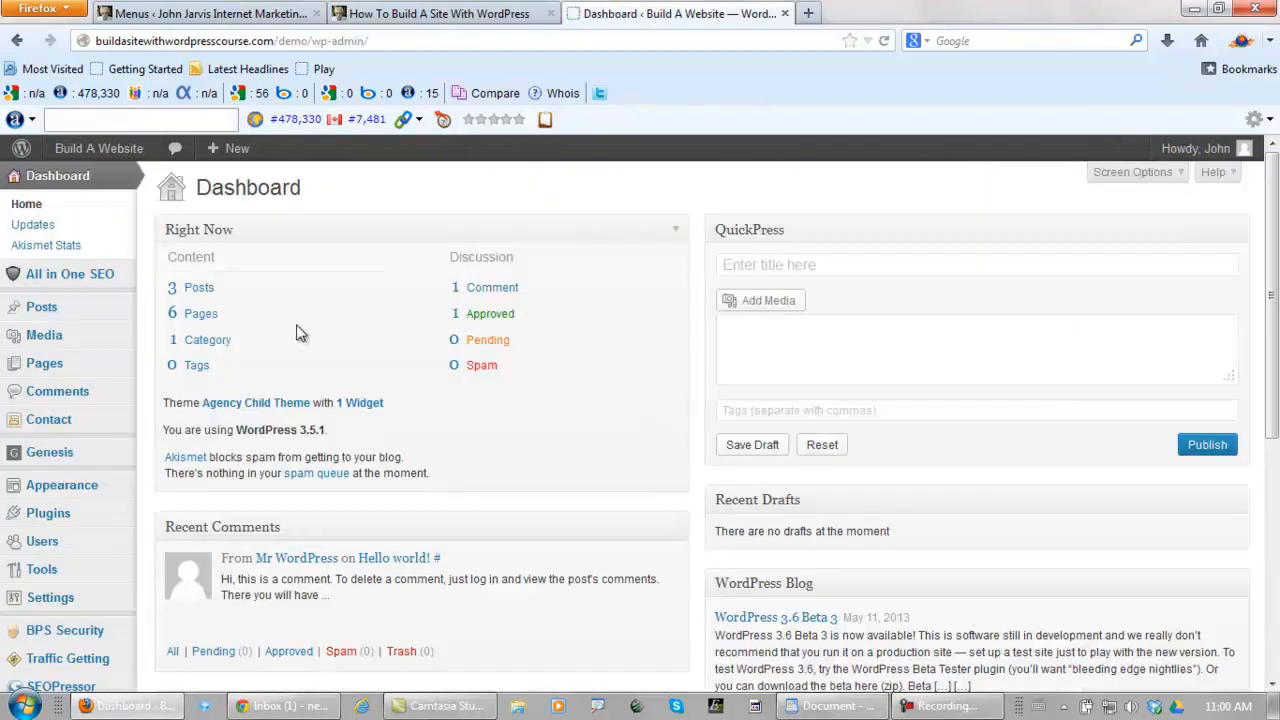
mouse_move(36, 462)
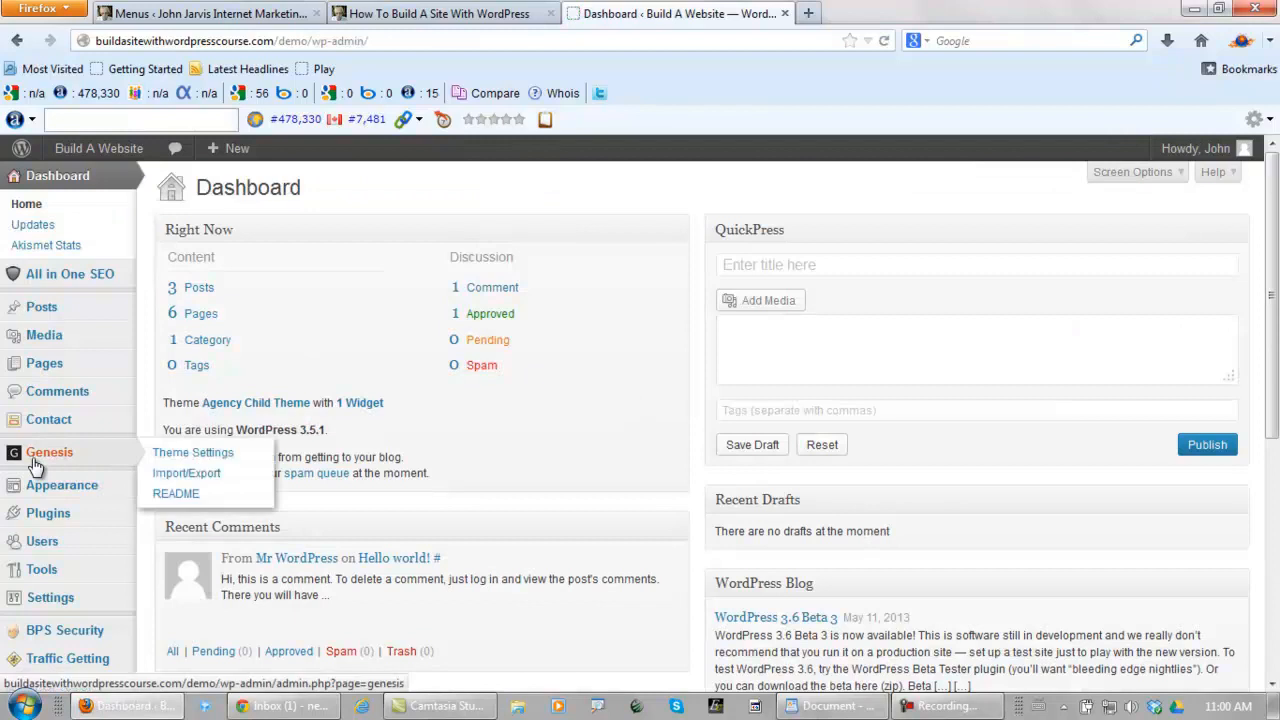
left_click(196, 453)
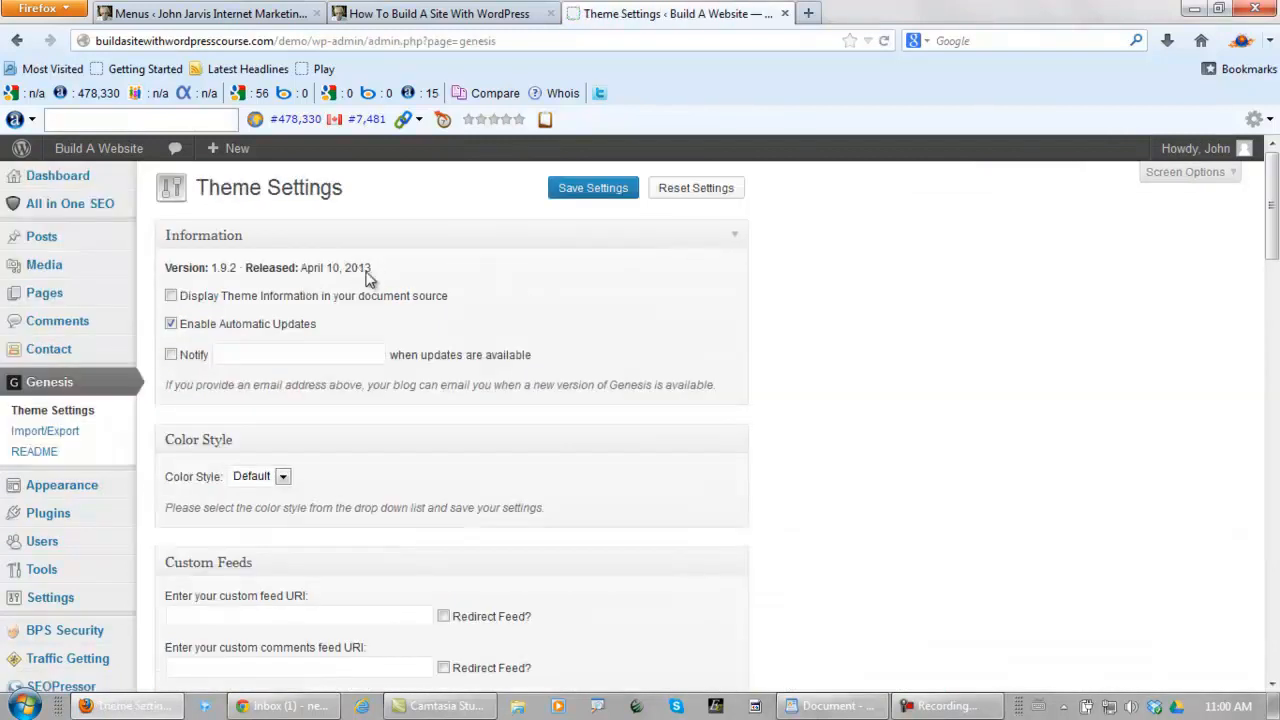
scroll(622, 342, "down", 10)
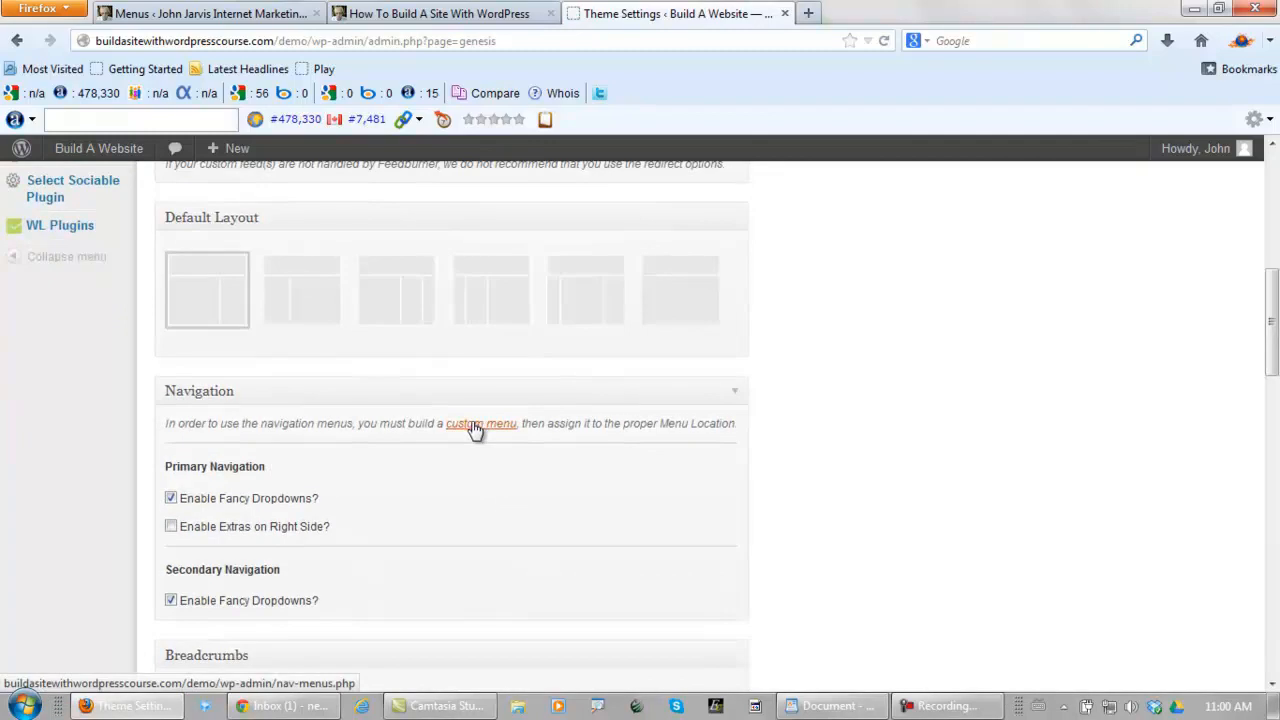
left_click(474, 425)
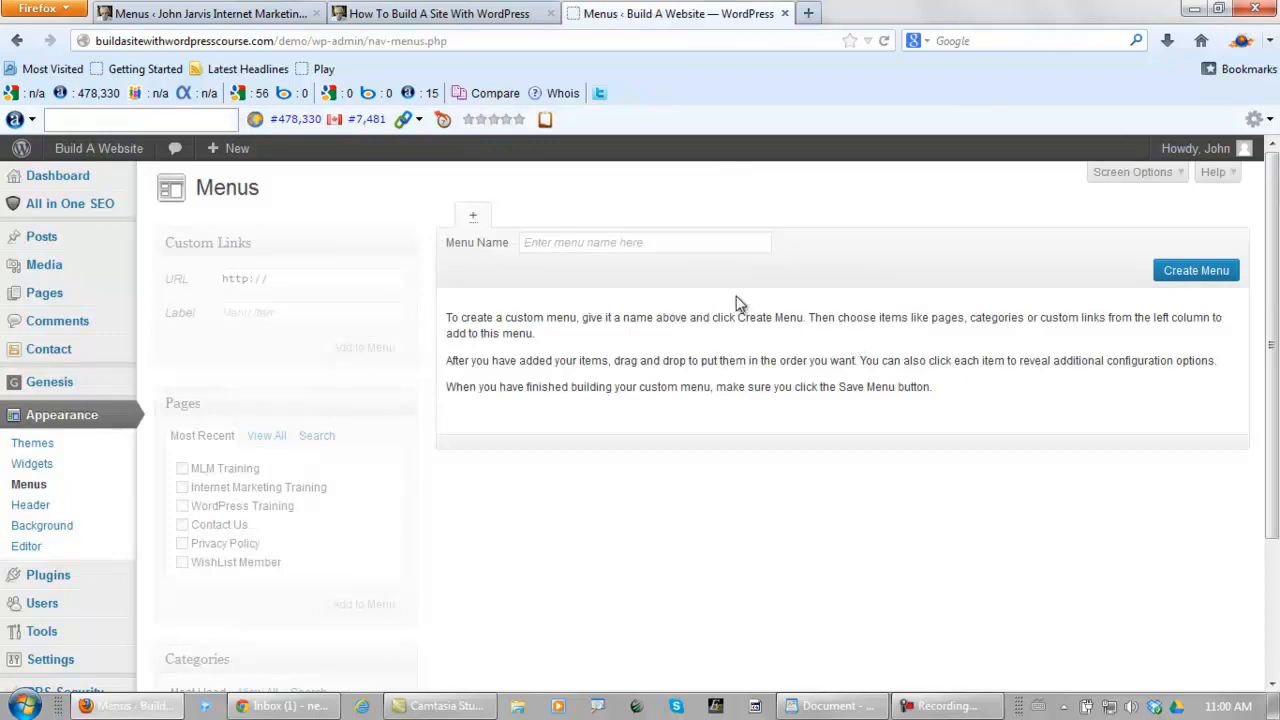
- Create a custom menu named "Primary Navigation"
left_click(673, 244)
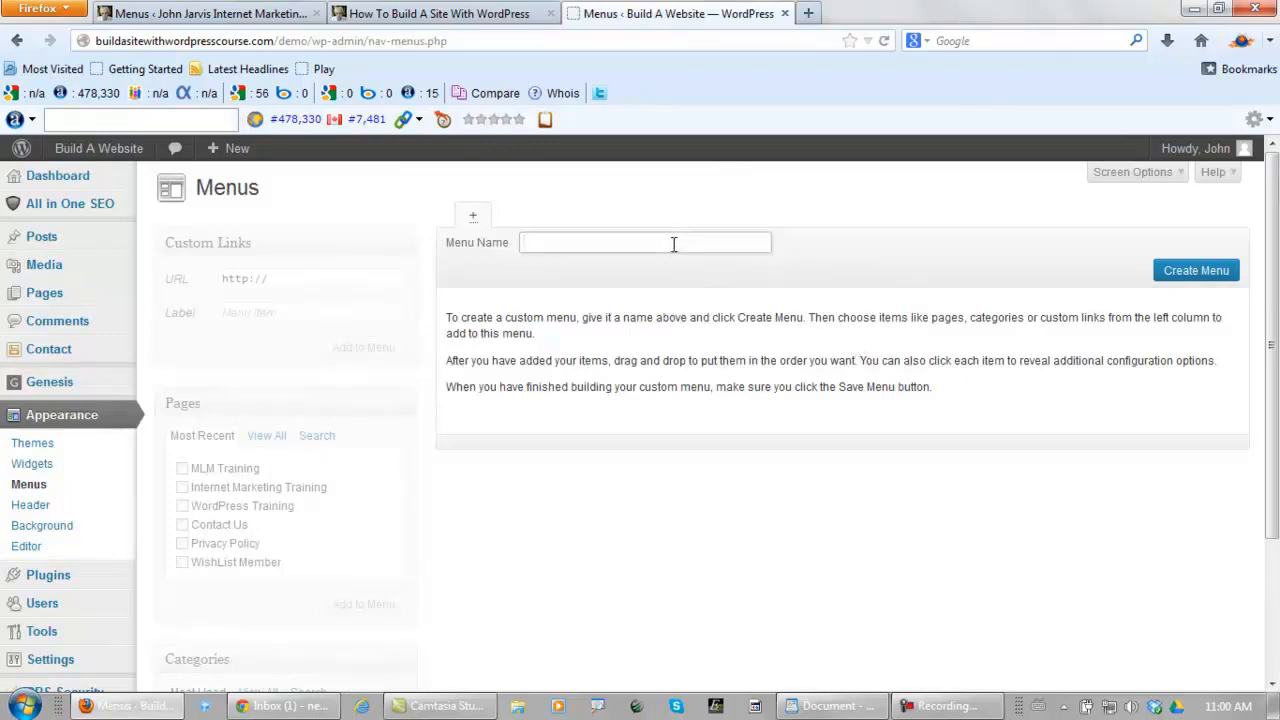
type("Primary")
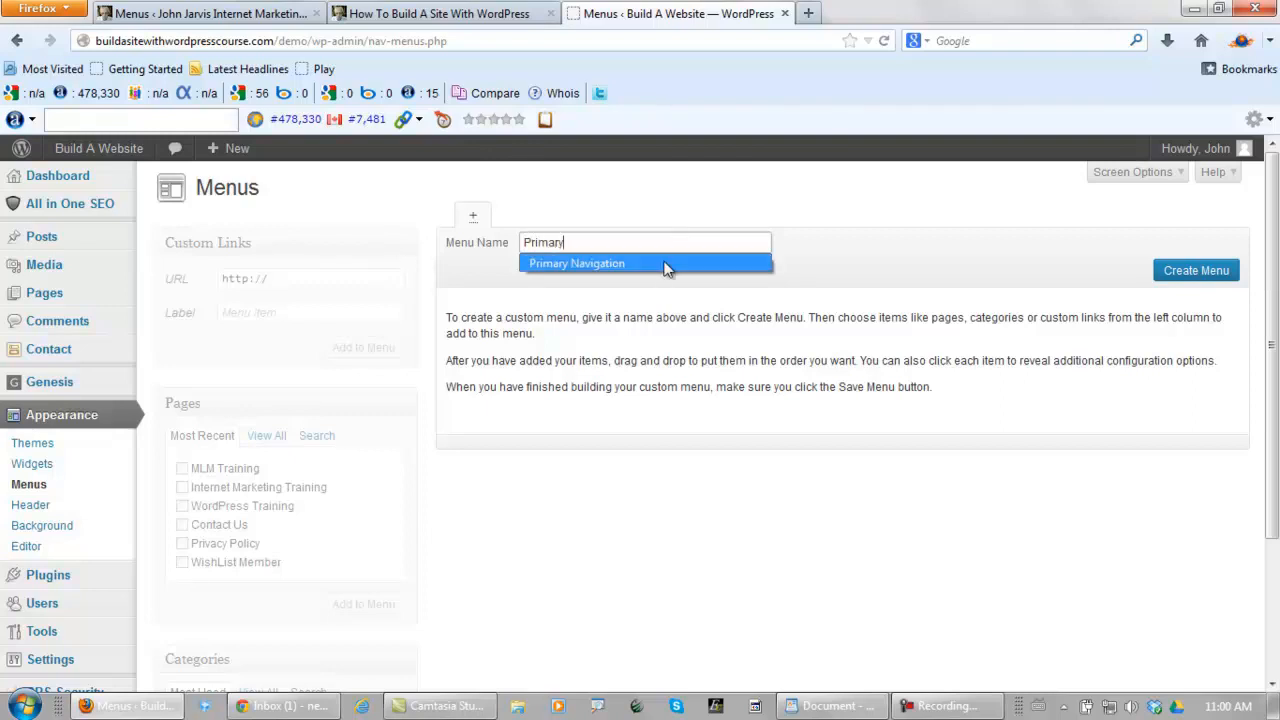
left_click(670, 264)
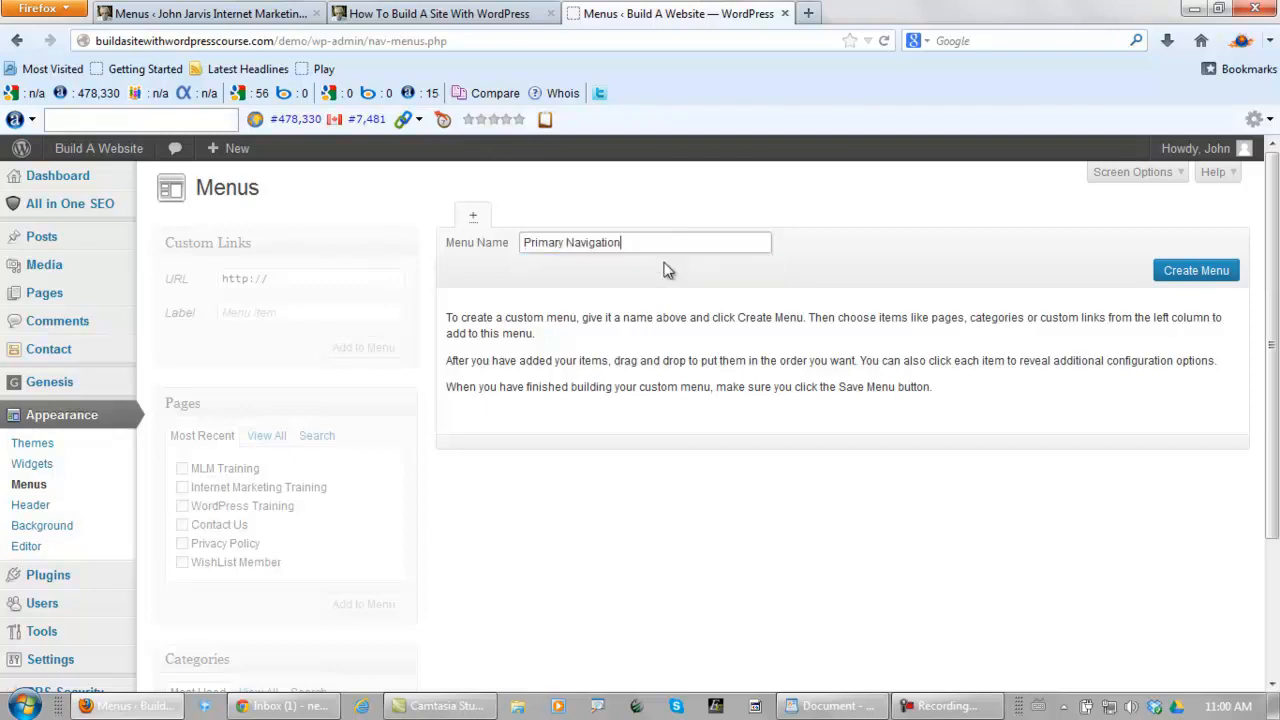
left_click(1191, 283)
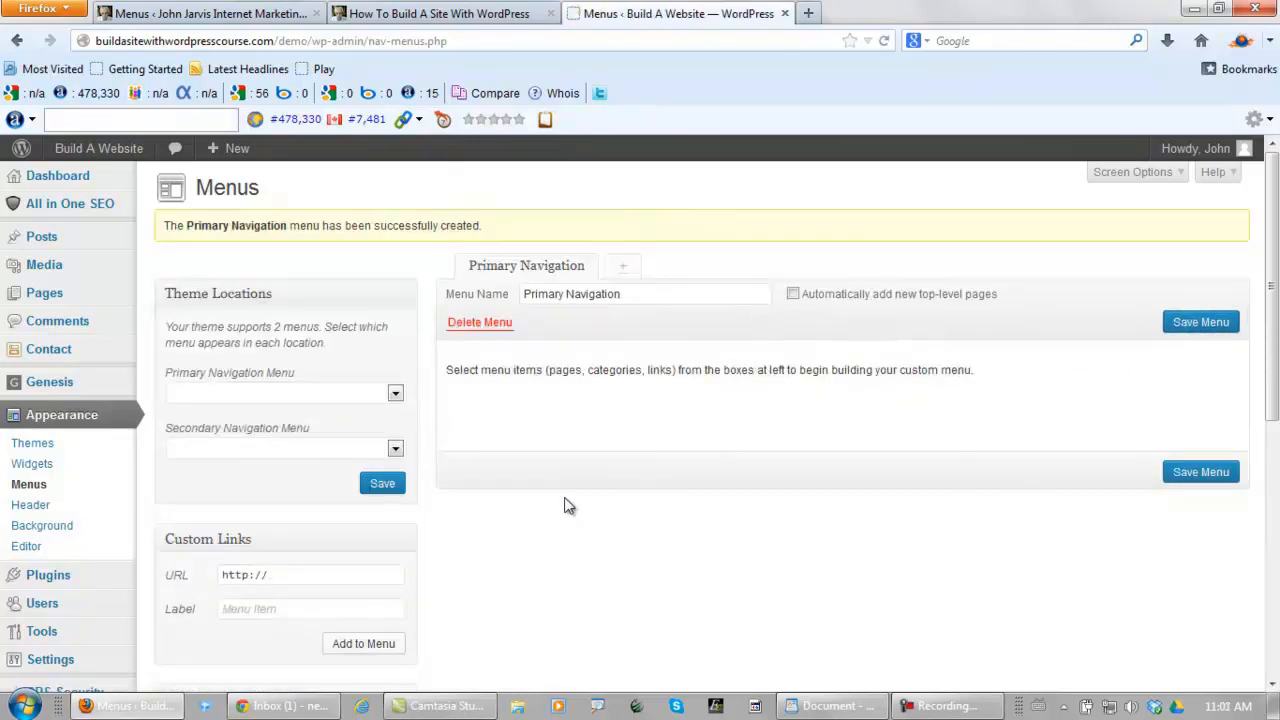
- Open the site's front page in a new browser tab while staying on the menu editor
scroll(578, 496, "down", 1)
scroll(578, 496, "down", 5)
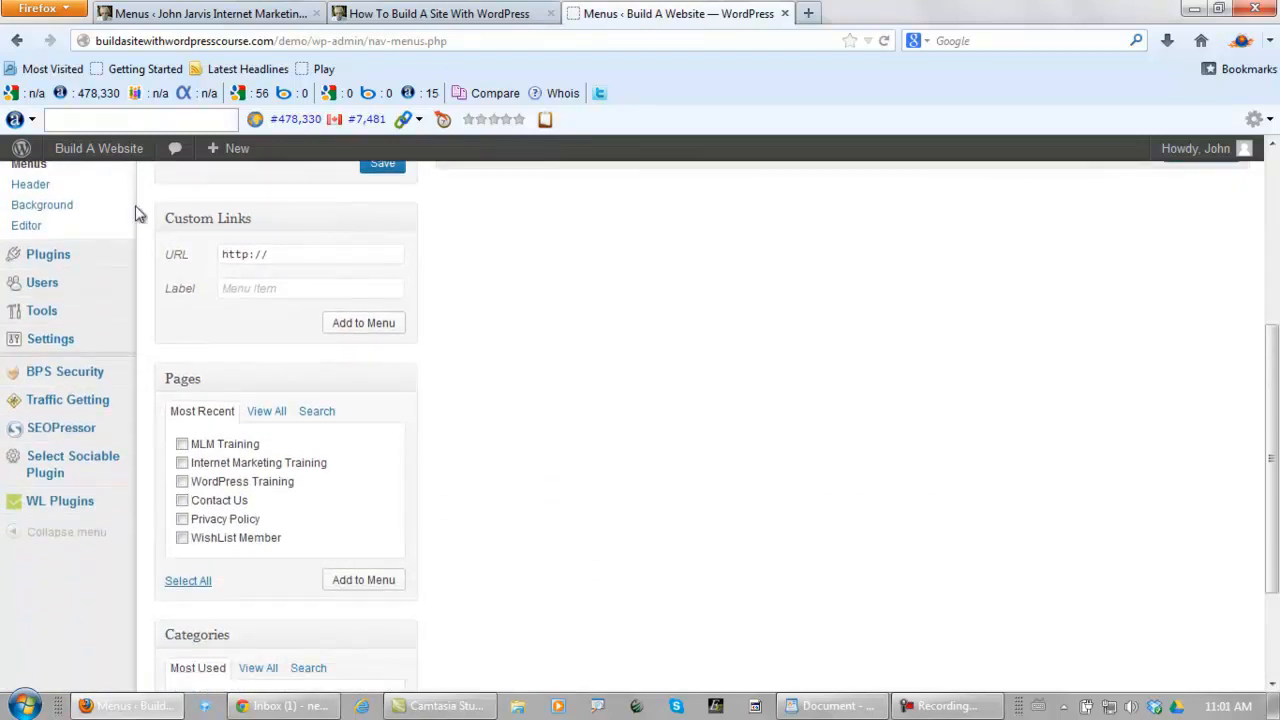
mouse_move(100, 152)
right_click(85, 190)
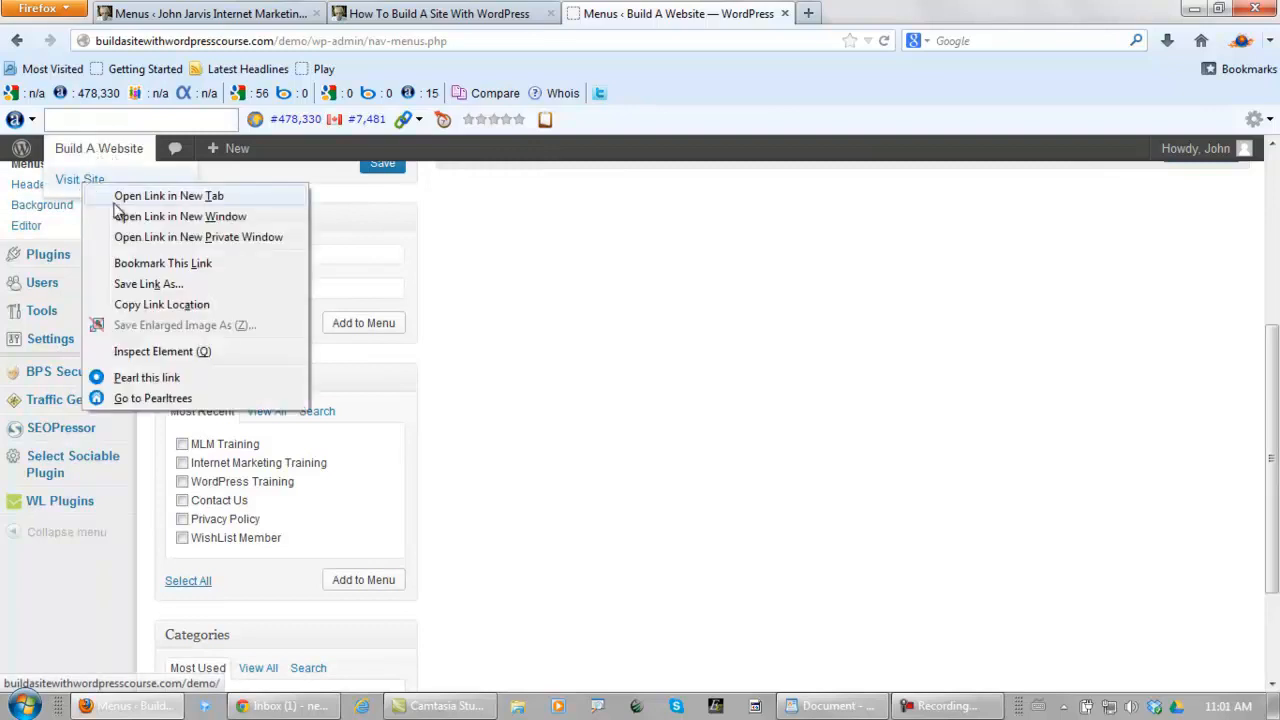
left_click(120, 197)
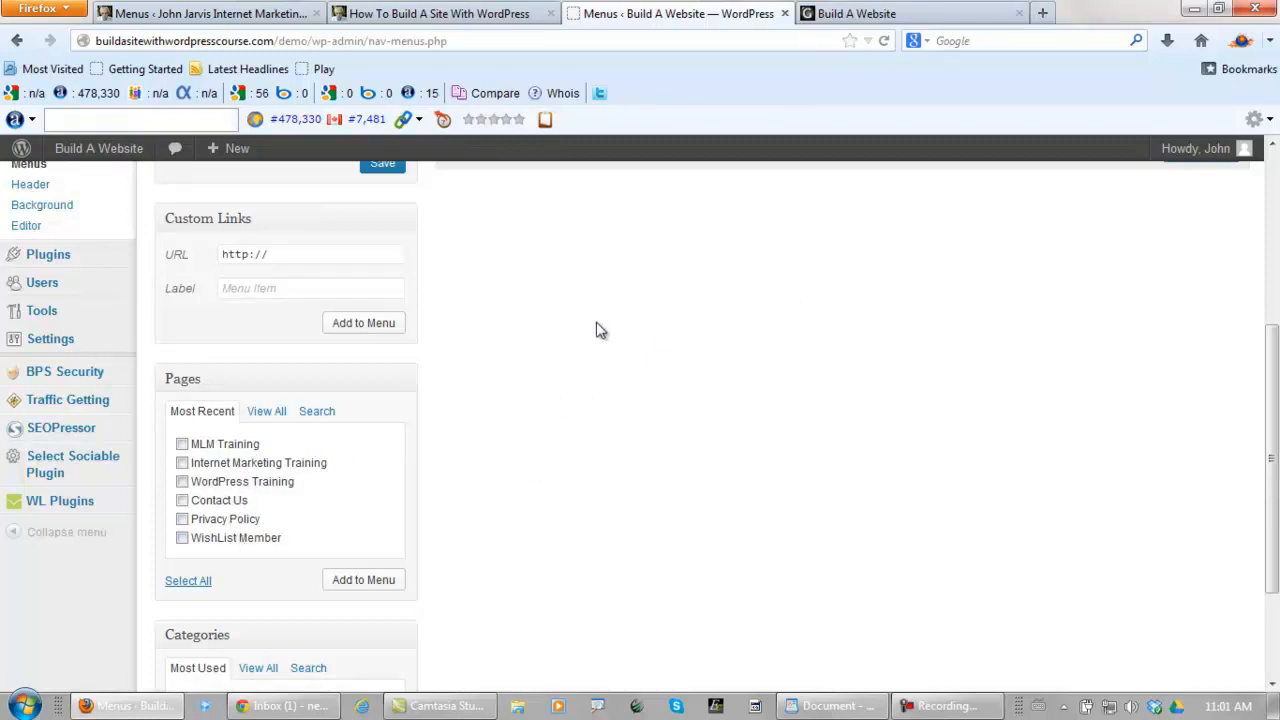
- Switch to WordPad, copy the demo/wordpress-training/ URL, select the demo/internet-marketing-training/ URL, and return to the menu editor
scroll(583, 321, "down", 2)
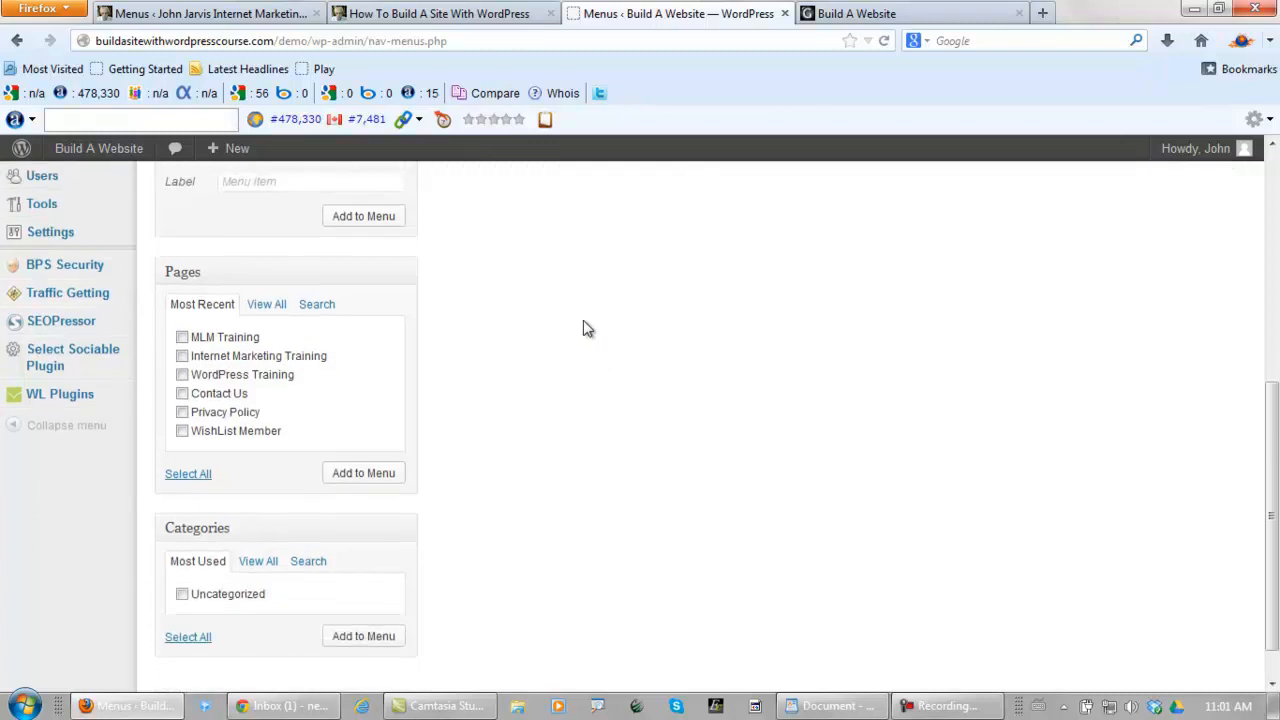
scroll(563, 327, "up", 3)
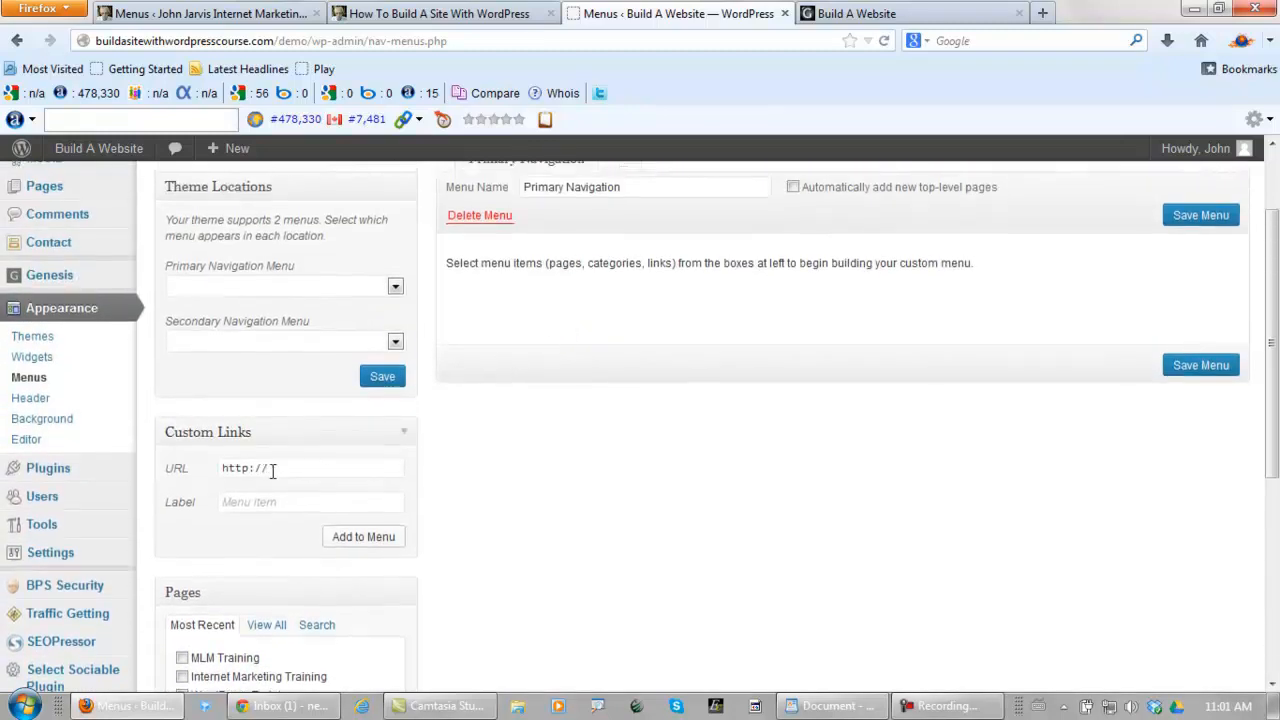
left_click(830, 706)
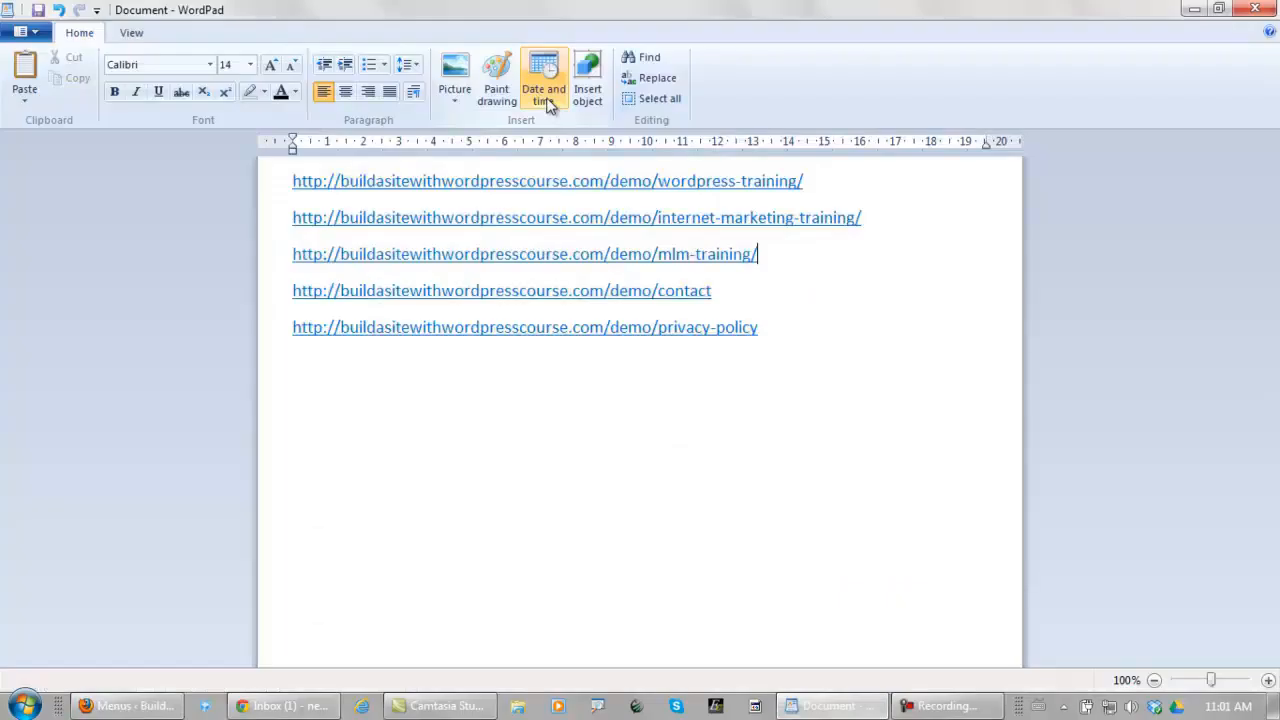
left_click_drag(803, 181, 293, 183)
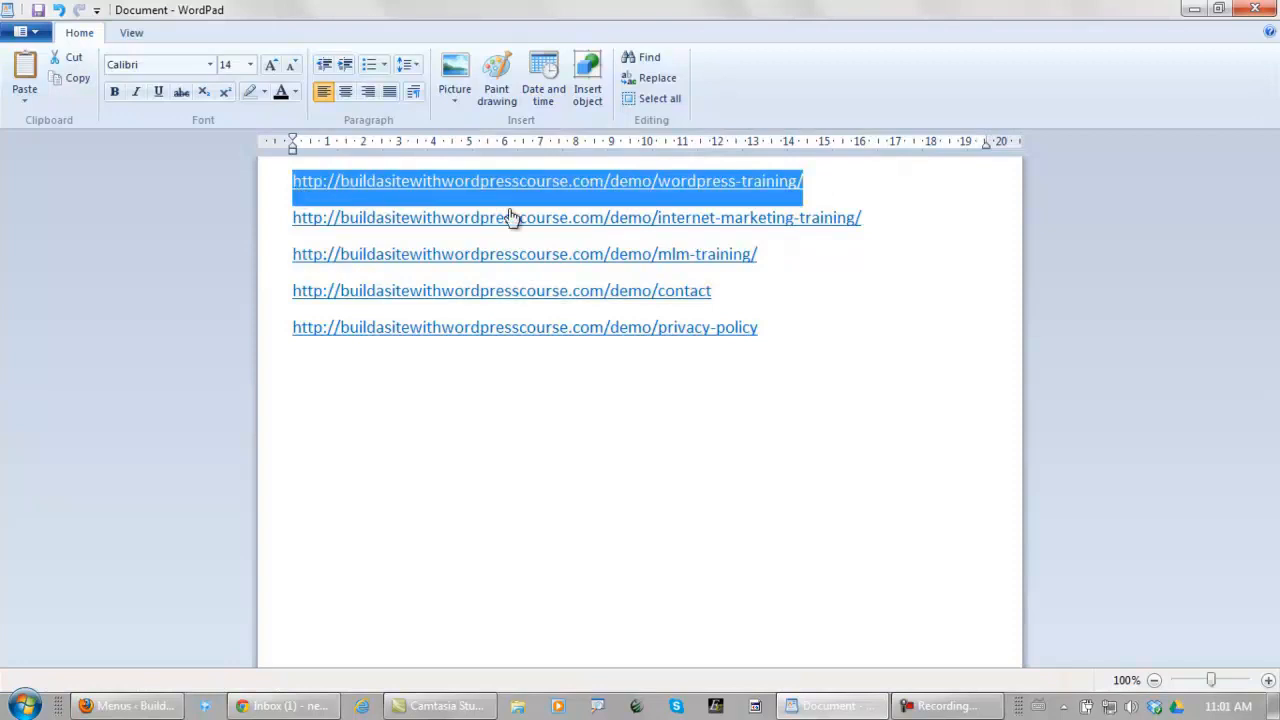
left_click_drag(872, 218, 292, 218)
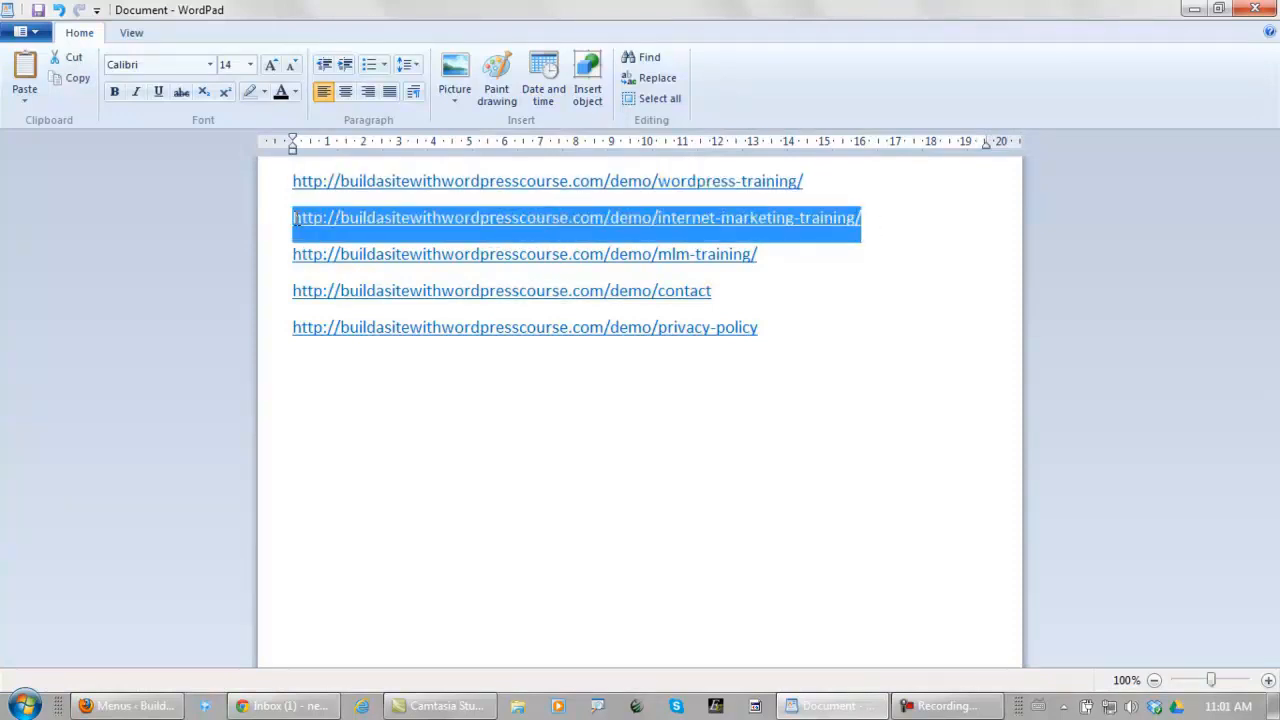
left_click(830, 706)
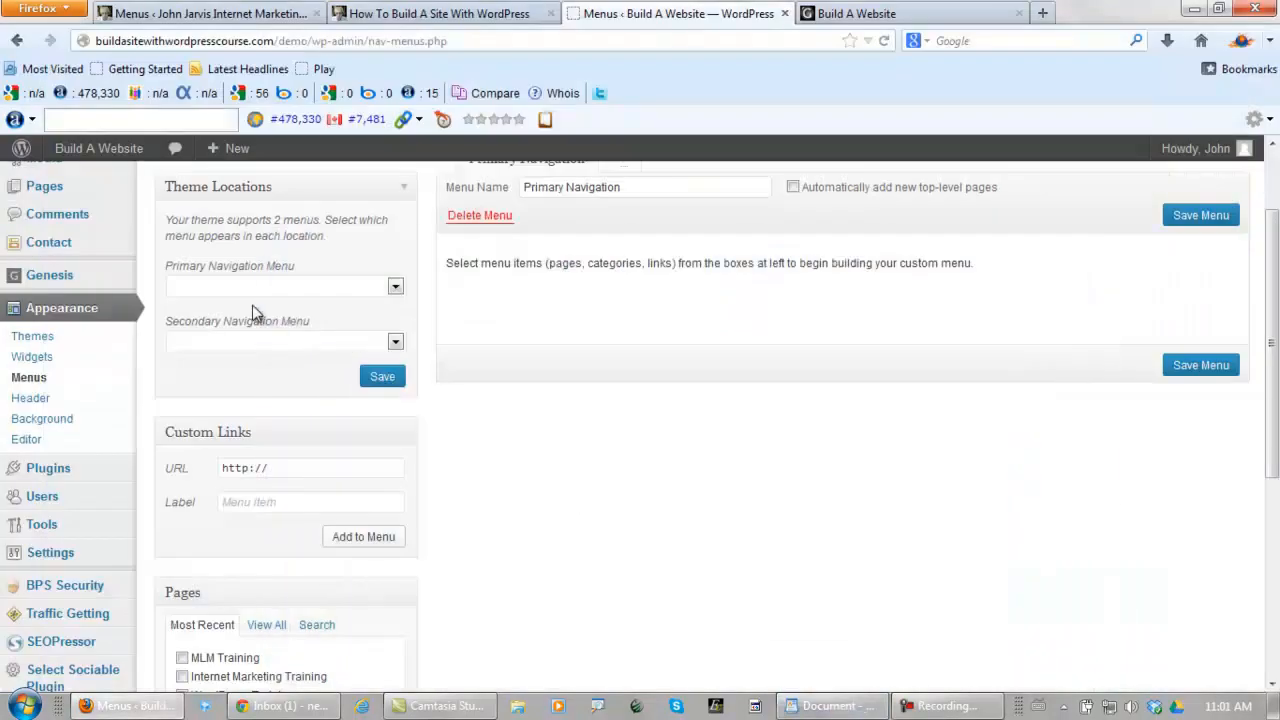
- Add a custom link to the menu with the copied wordpress-training URL and the label "WordPress Training"
left_click_drag(275, 470, 215, 460)
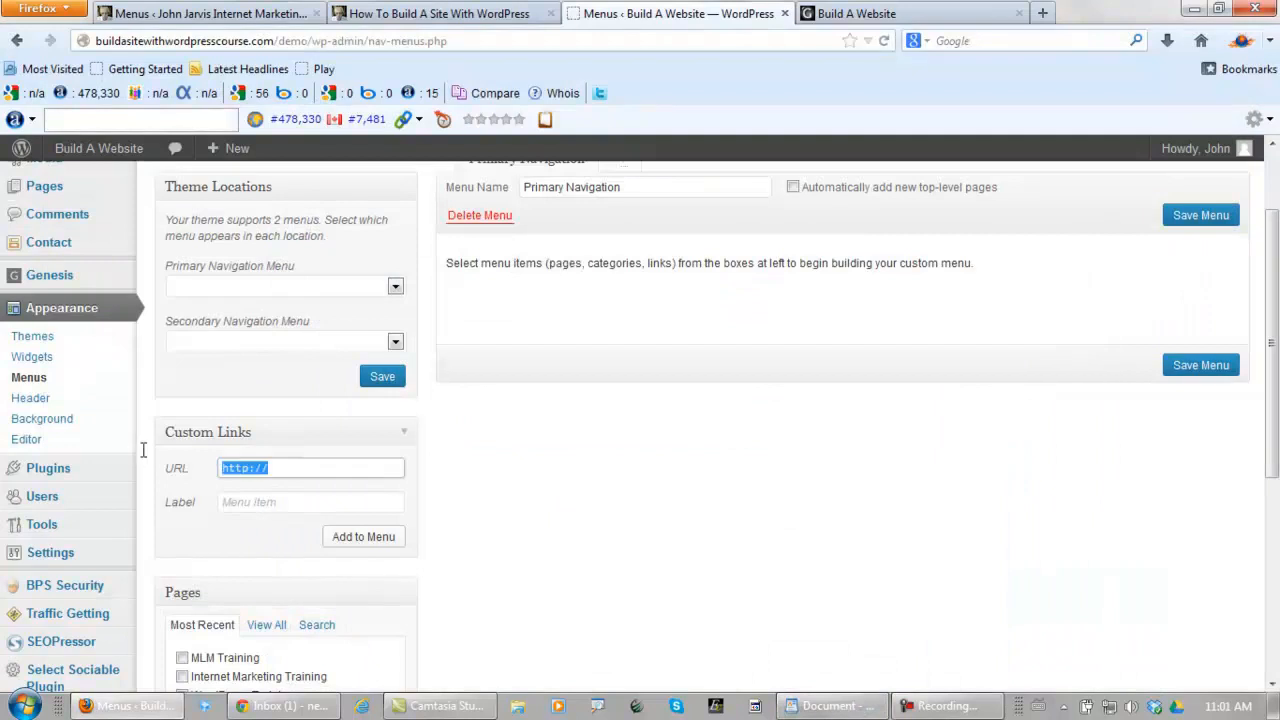
key("ctrl+v")
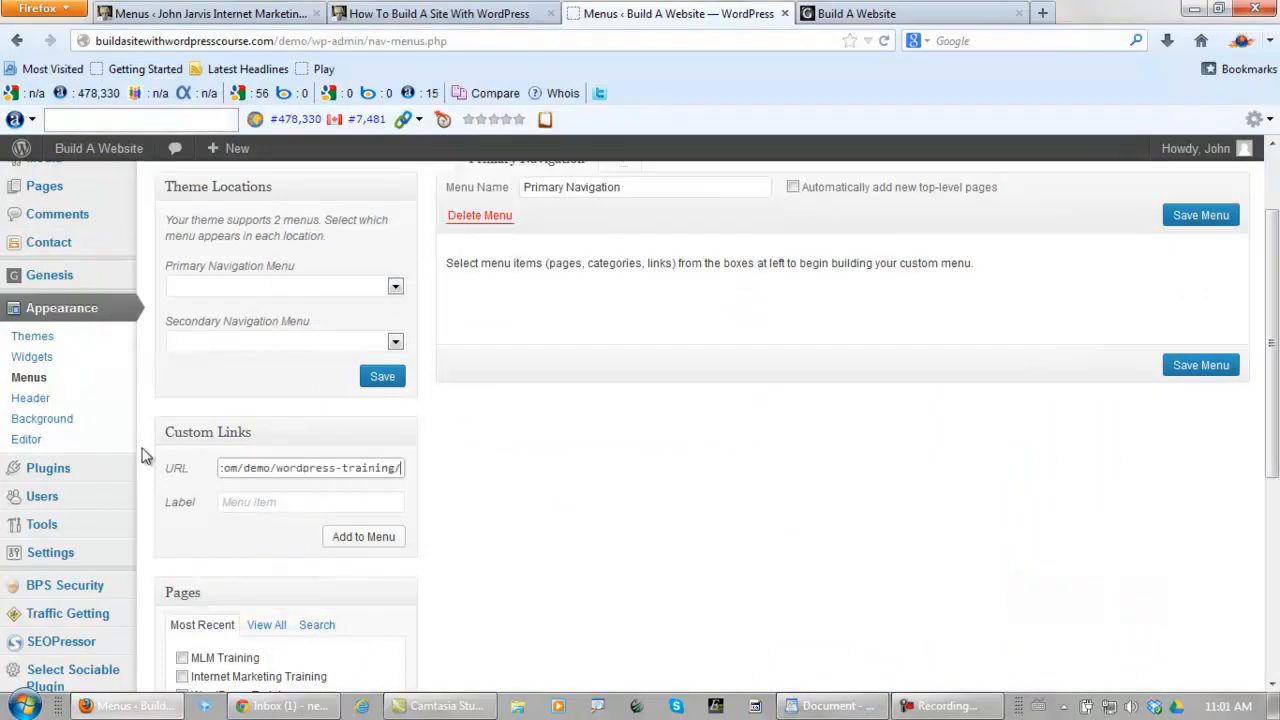
left_click(259, 505)
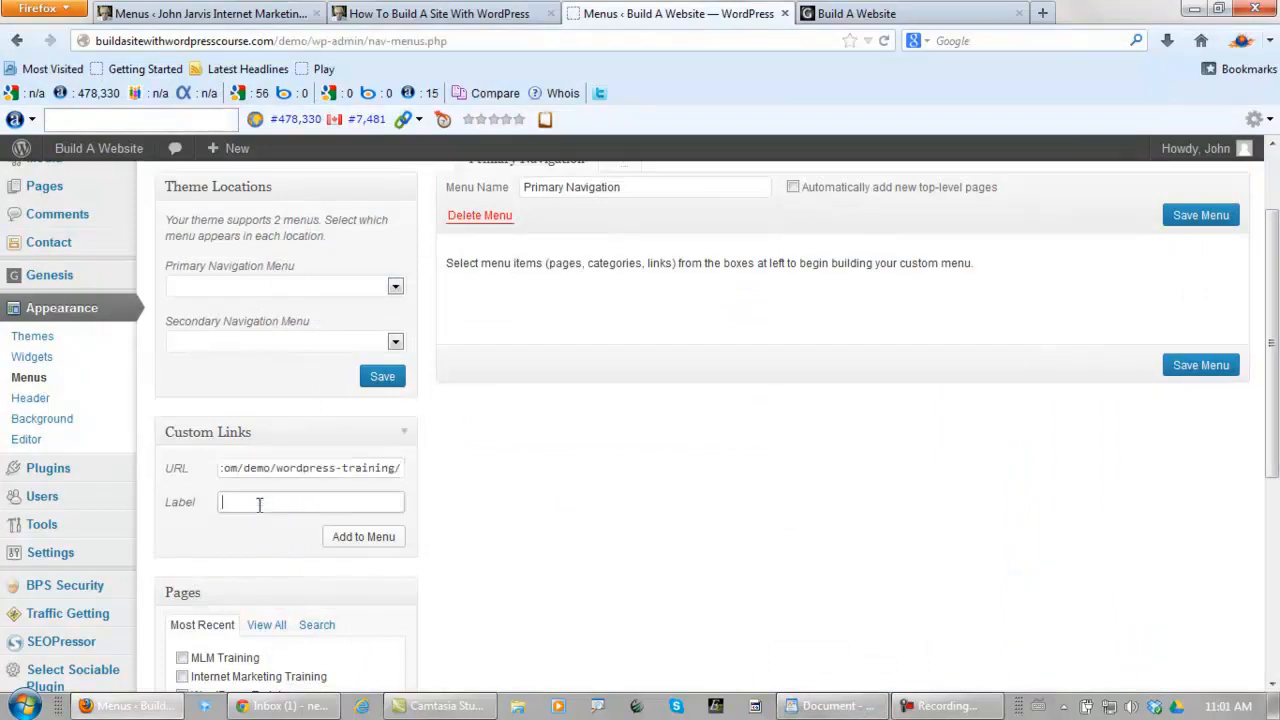
type("Word")
key("Down")
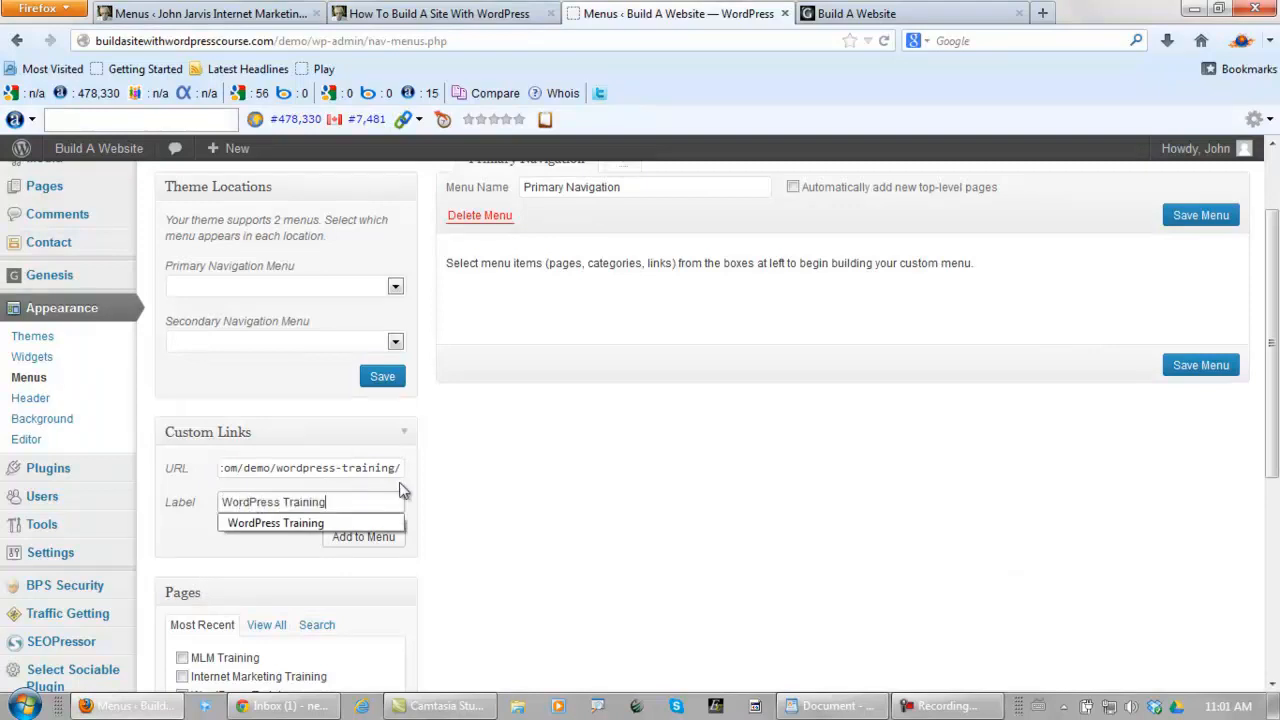
key("Return")
left_click(352, 543)
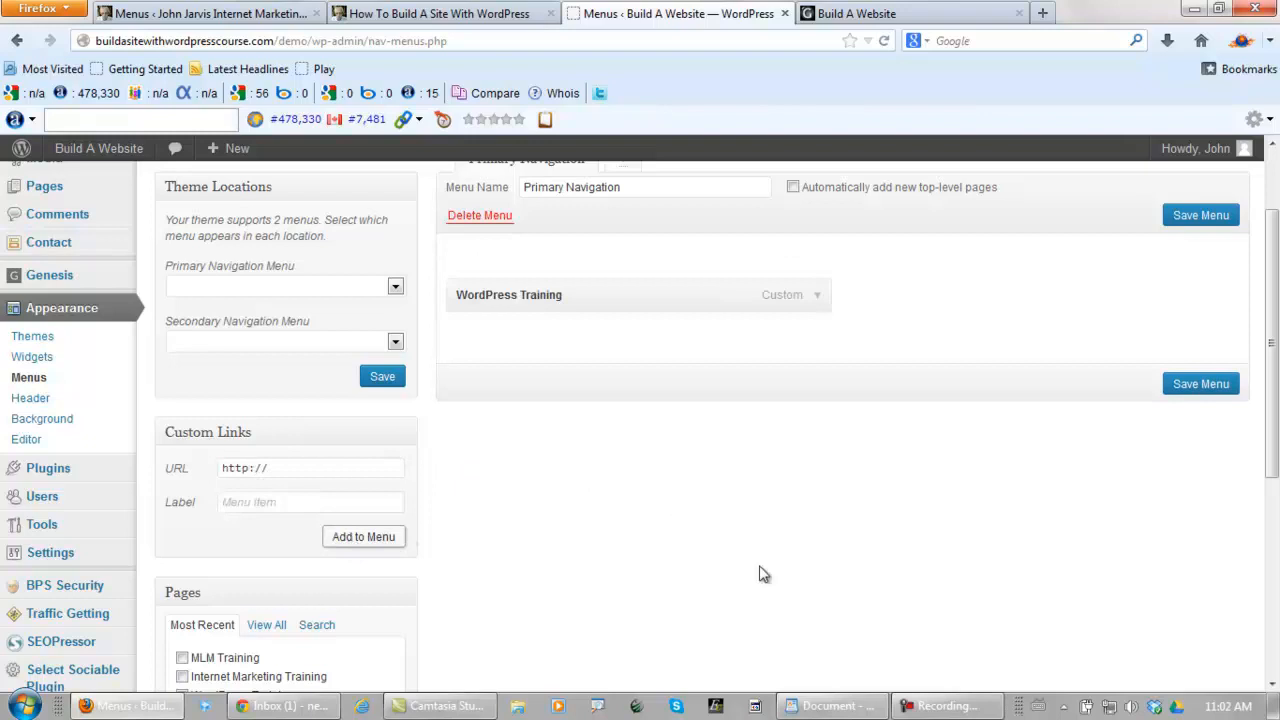
- Copy the demo/internet-marketing-training/ URL from WordPad and add it to the menu as a custom link labelled "Internet Marketing Training"
left_click(815, 708)
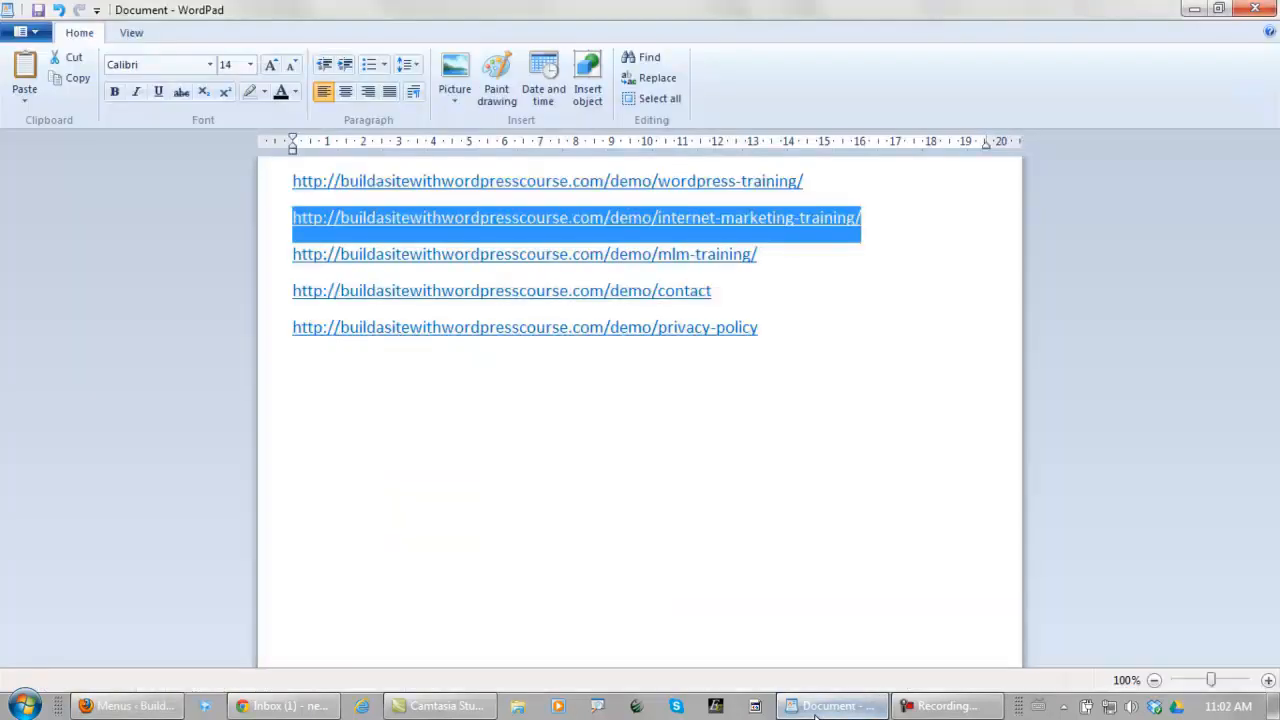
left_click(815, 708)
left_click(281, 468)
left_click_drag(281, 468, 172, 462)
key("ctrl+v")
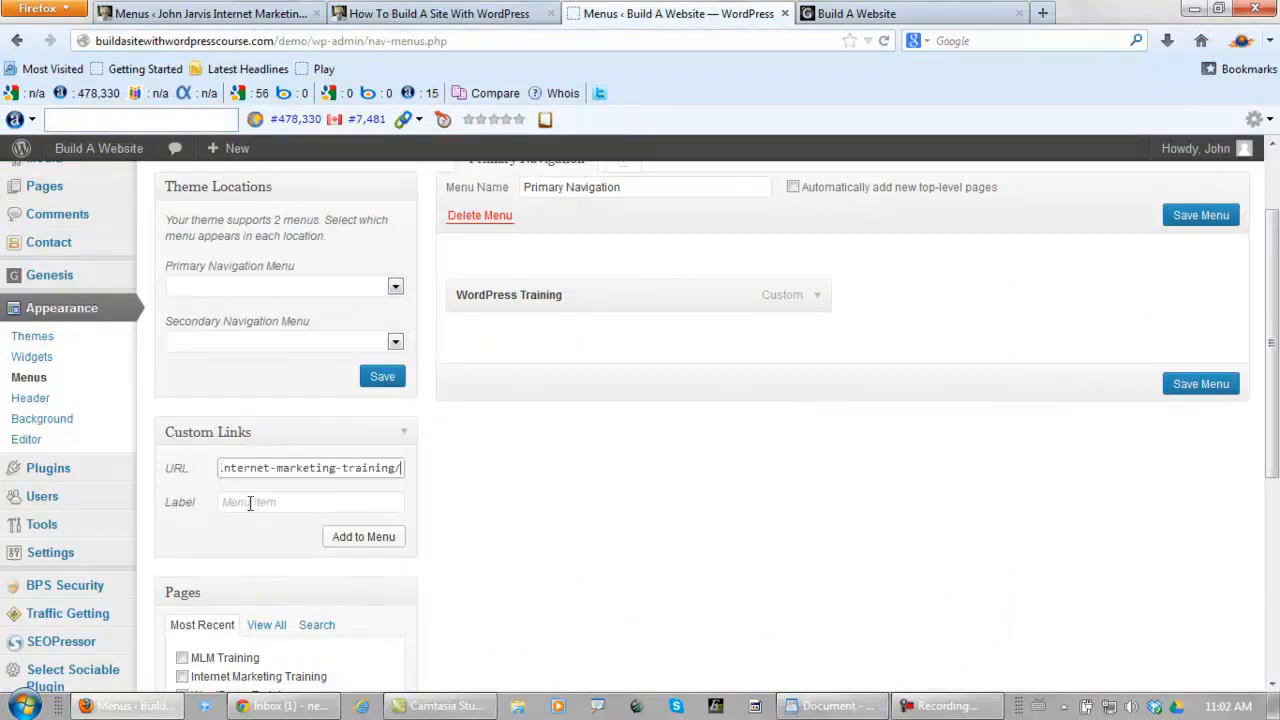
left_click(262, 502)
type("Internet Marketing Training")
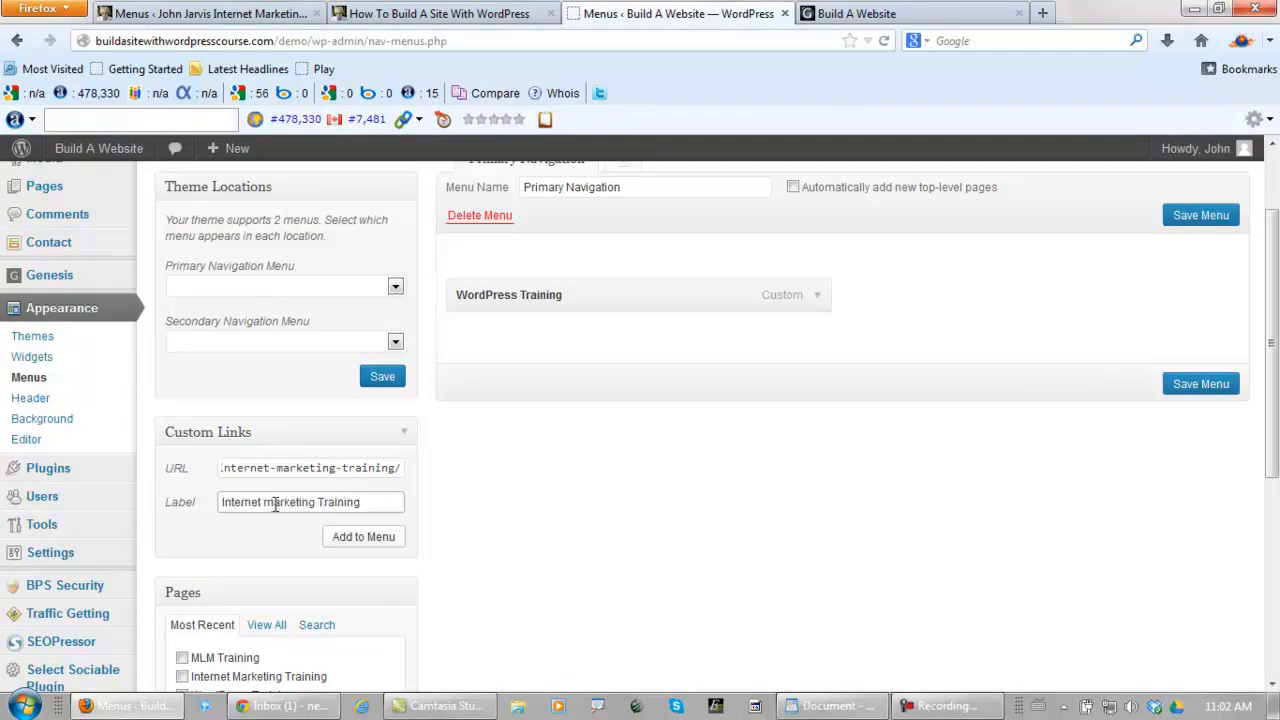
key("BackSpace")
type("M")
left_click(363, 540)
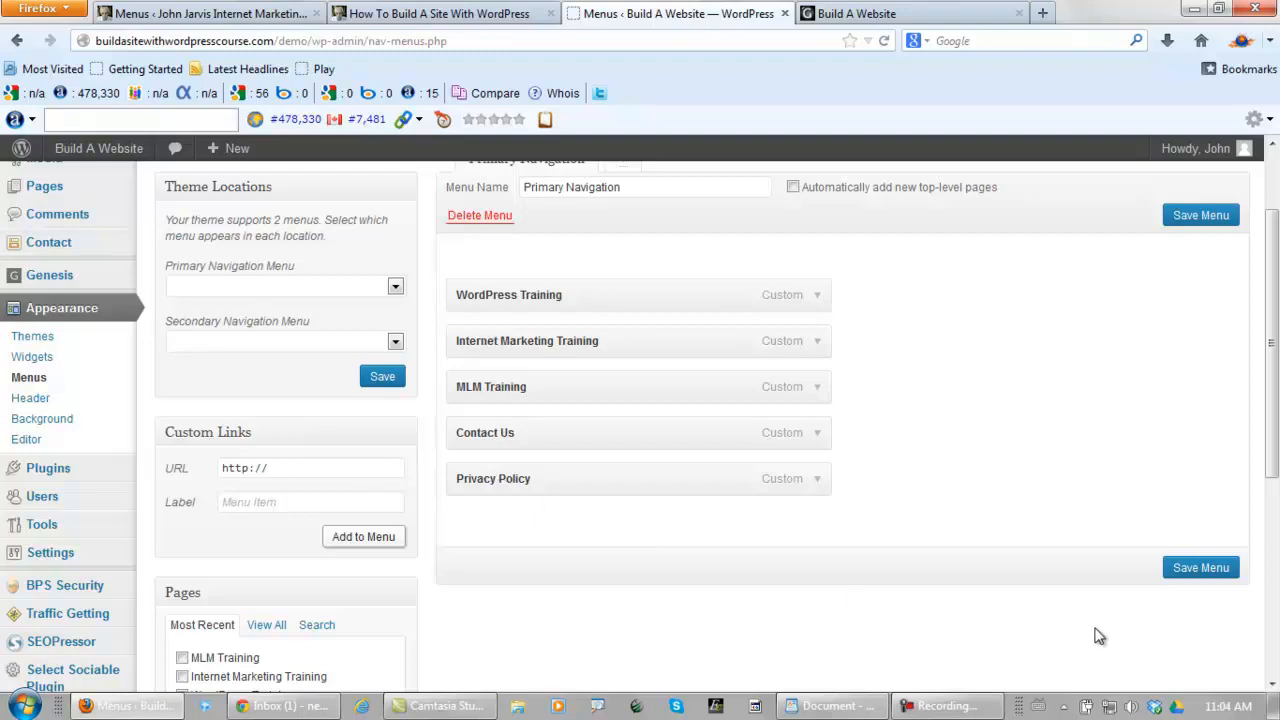
- Save the Primary Navigation menu with its custom links and look over the Pages and Categories available for adding
left_click(1185, 573)
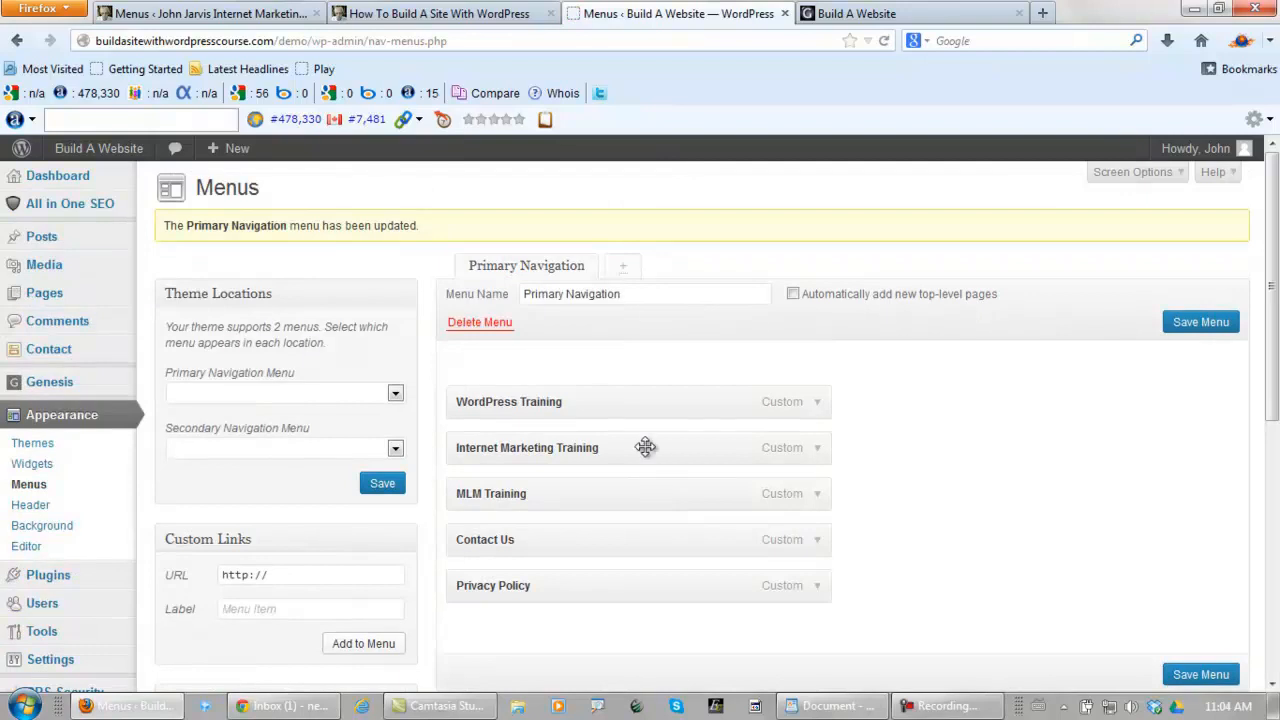
scroll(646, 446, "down", 5)
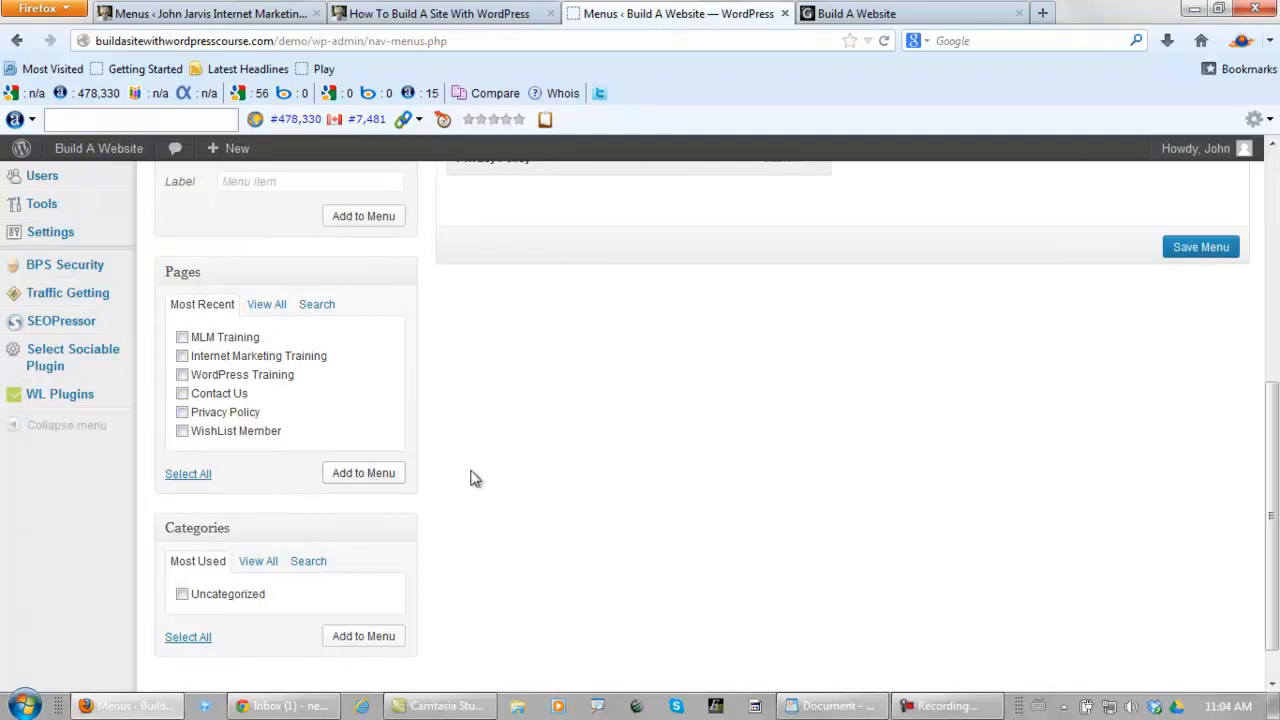
scroll(617, 433, "down", 3)
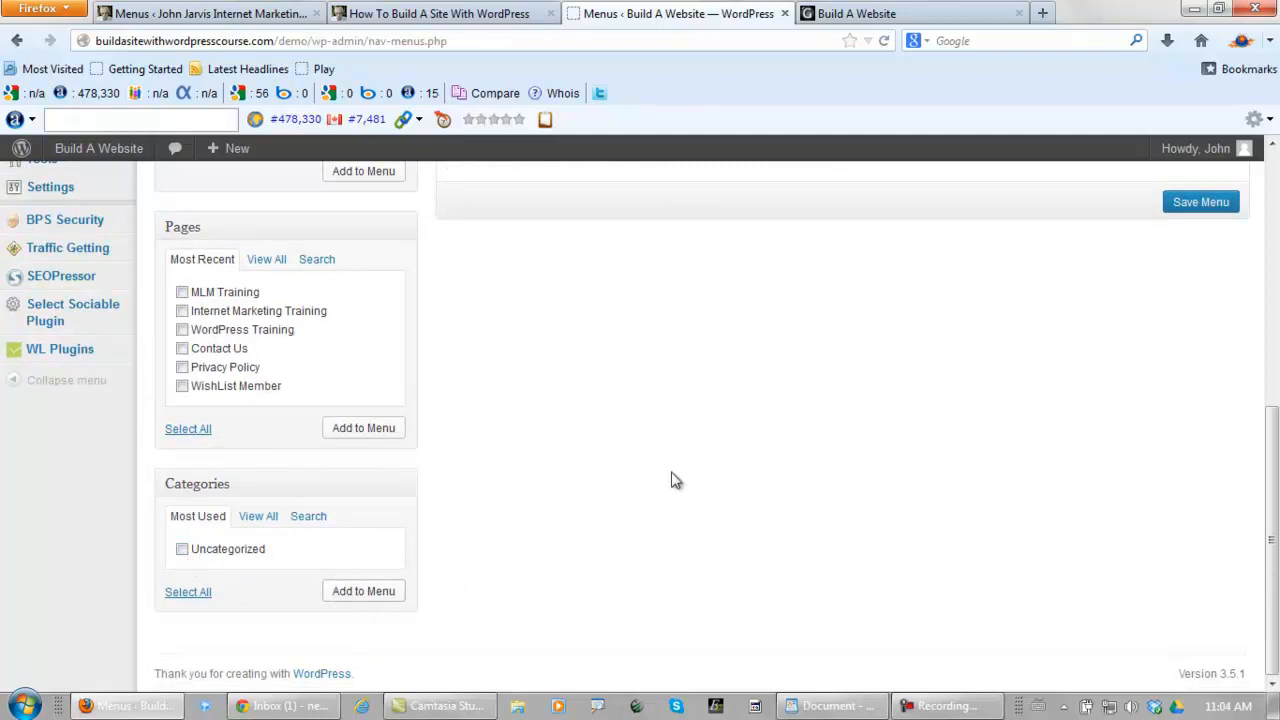
scroll(672, 472, "up", 6)
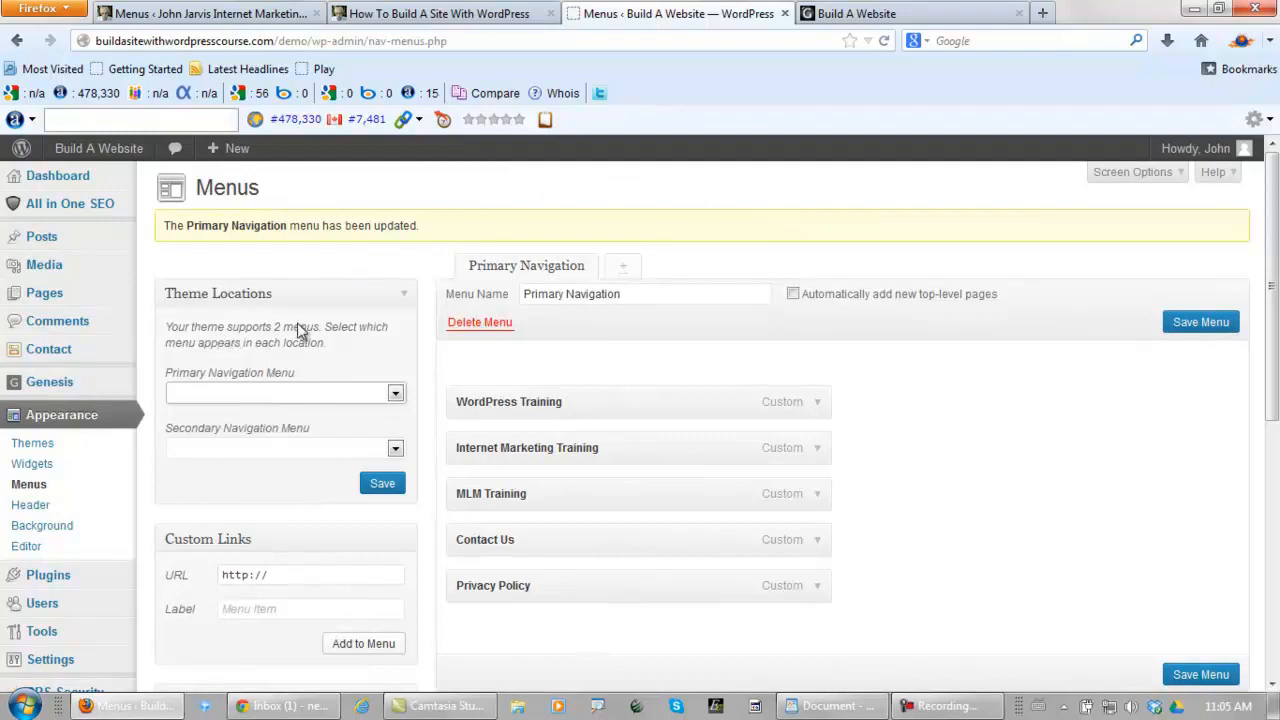
- Assign the Primary Navigation menu to the theme's Primary Navigation Menu location and save the theme locations
left_click_drag(320, 330, 262, 336)
left_click(380, 354)
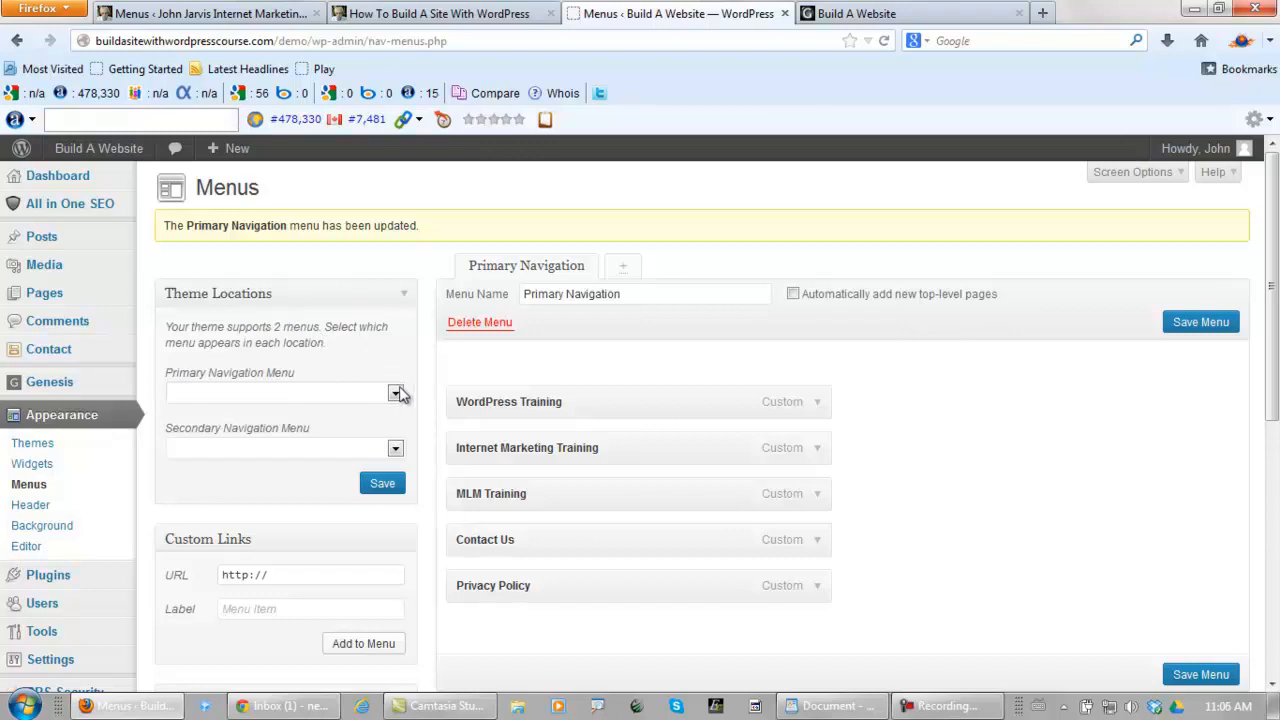
left_click(395, 394)
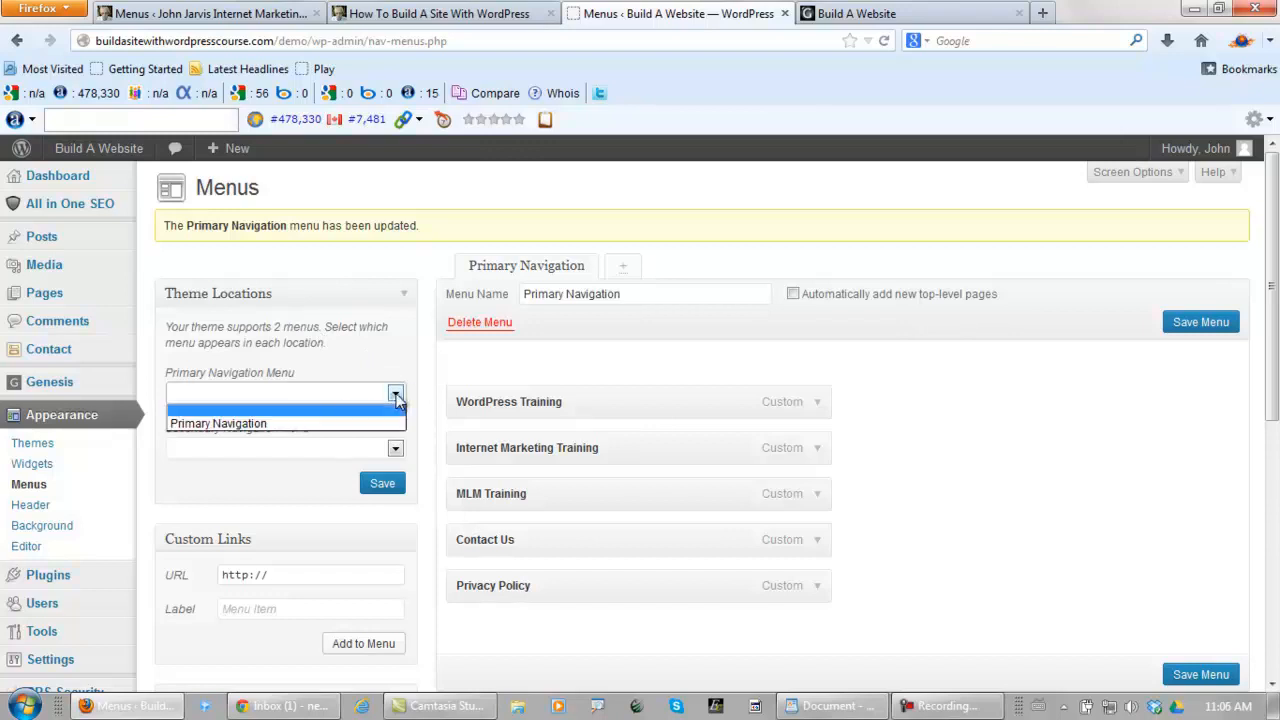
left_click(279, 424)
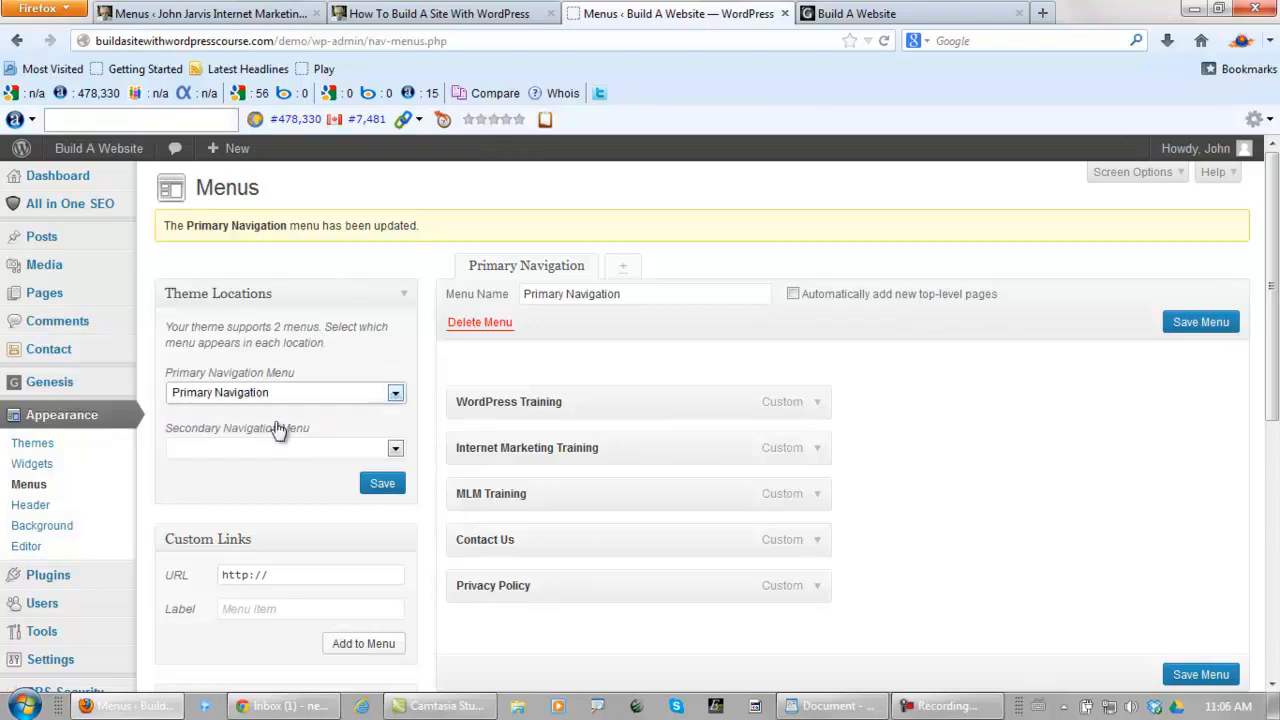
left_click(373, 489)
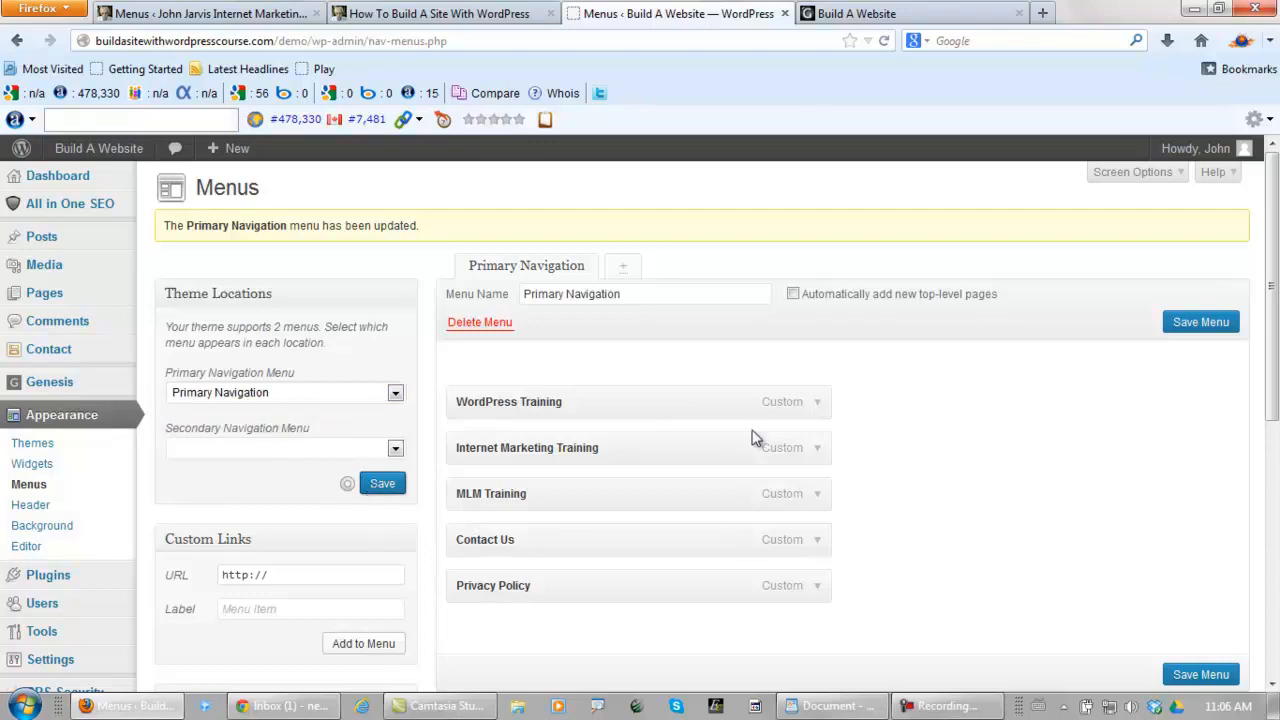
- Reload the site's front page in its own tab and follow the Contact Us link in the navigation menu
left_click(917, 14)
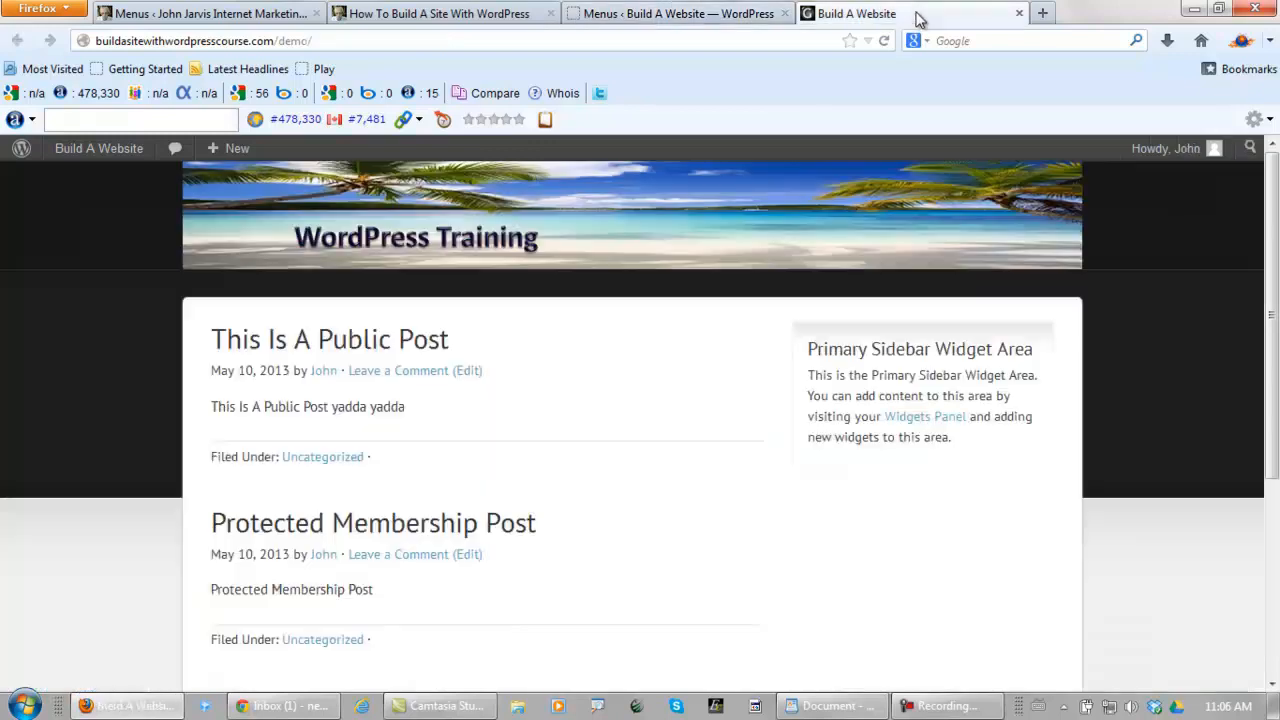
left_click(884, 42)
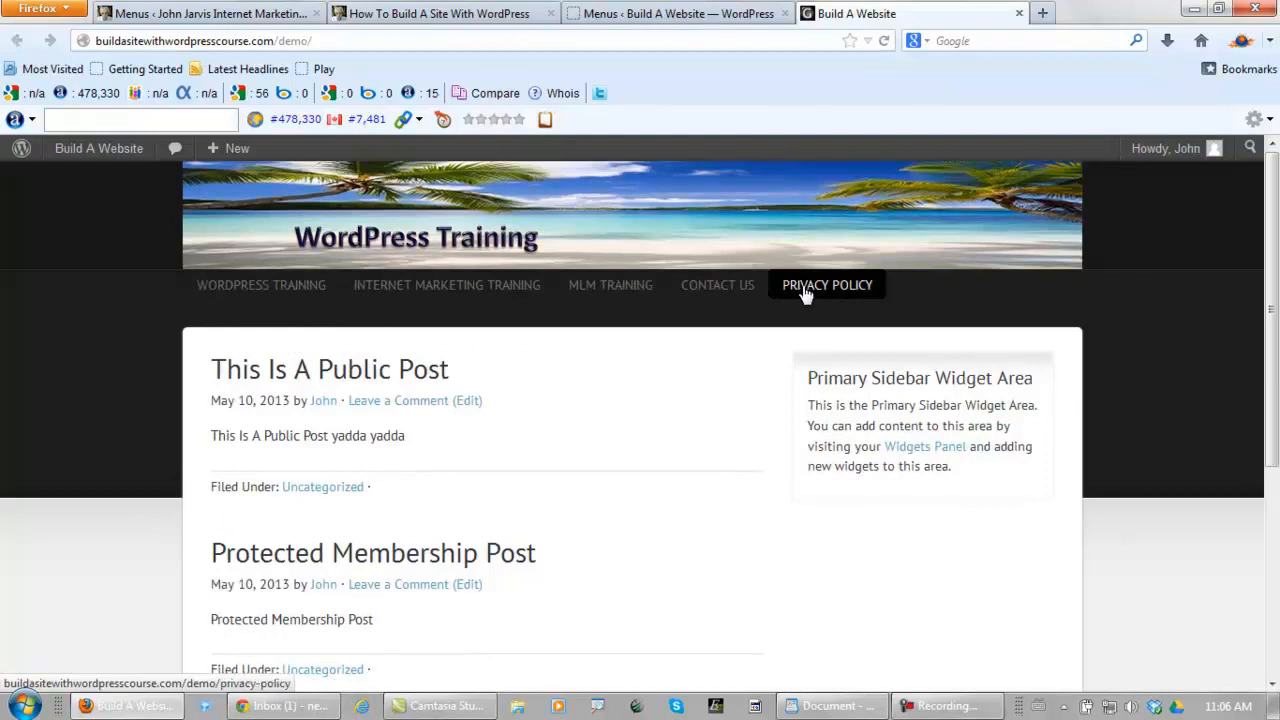
left_click(737, 290)
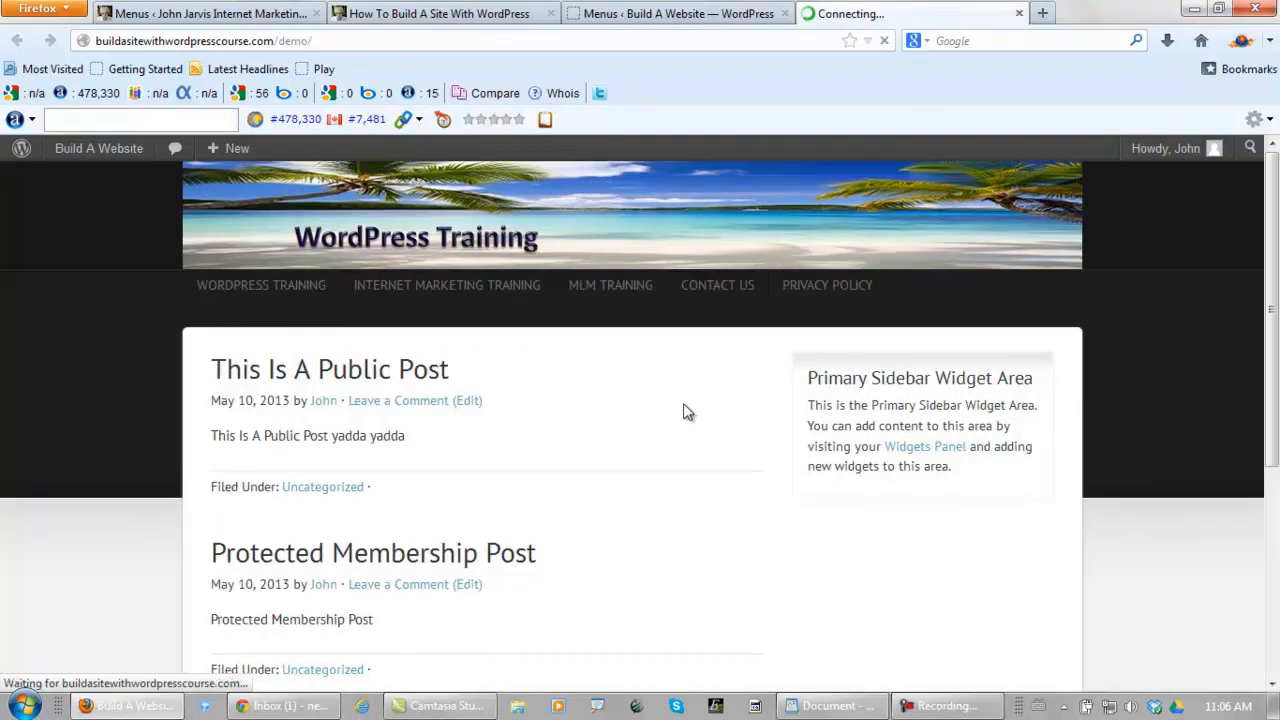